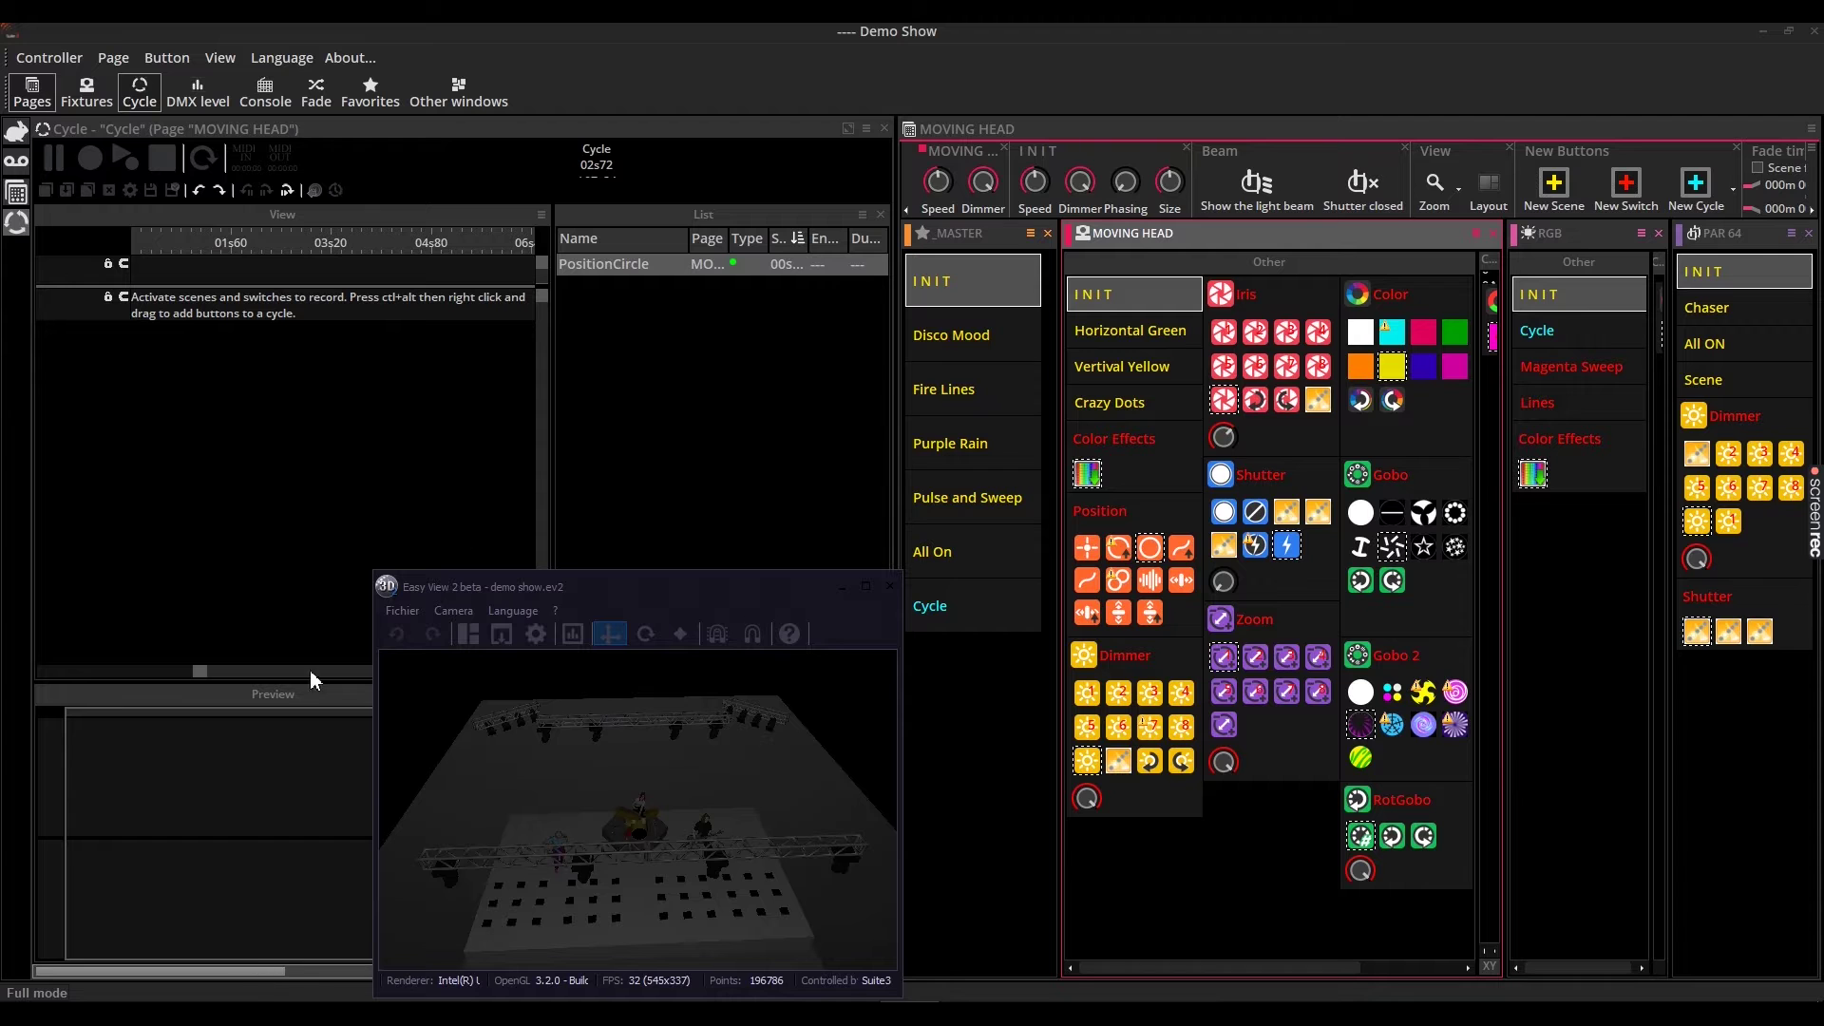
# Preview the Horizontal Green scene together with Magenta Sweep and All ON in the 3D view
pyautogui.moveTo(565, 796)
pyautogui.mouseDown()
pyautogui.moveTo(599, 793)
pyautogui.moveTo(570, 807)
pyautogui.mouseUp()
pyautogui.click(1102, 331)
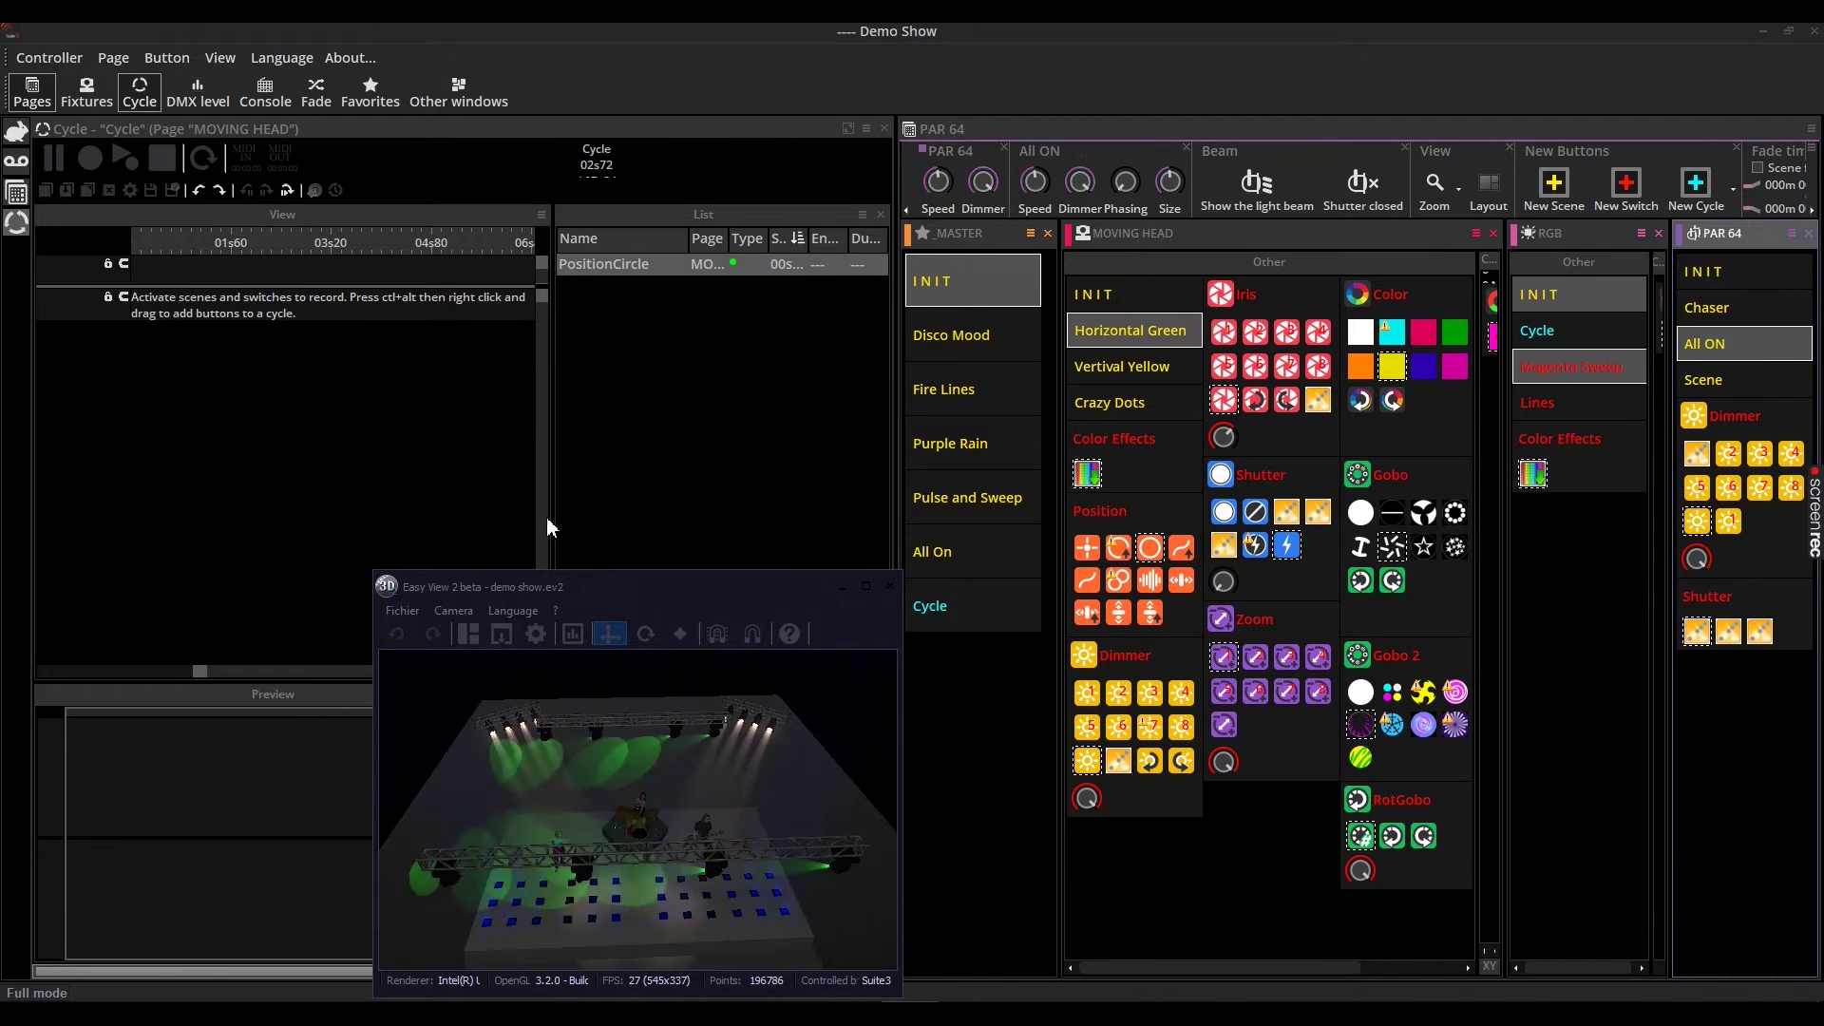
# Create a new cycle on the MOVING HEAD page and record PositionCircle, Color Blue111 and Shutter Flash into it
pyautogui.click(1231, 259)
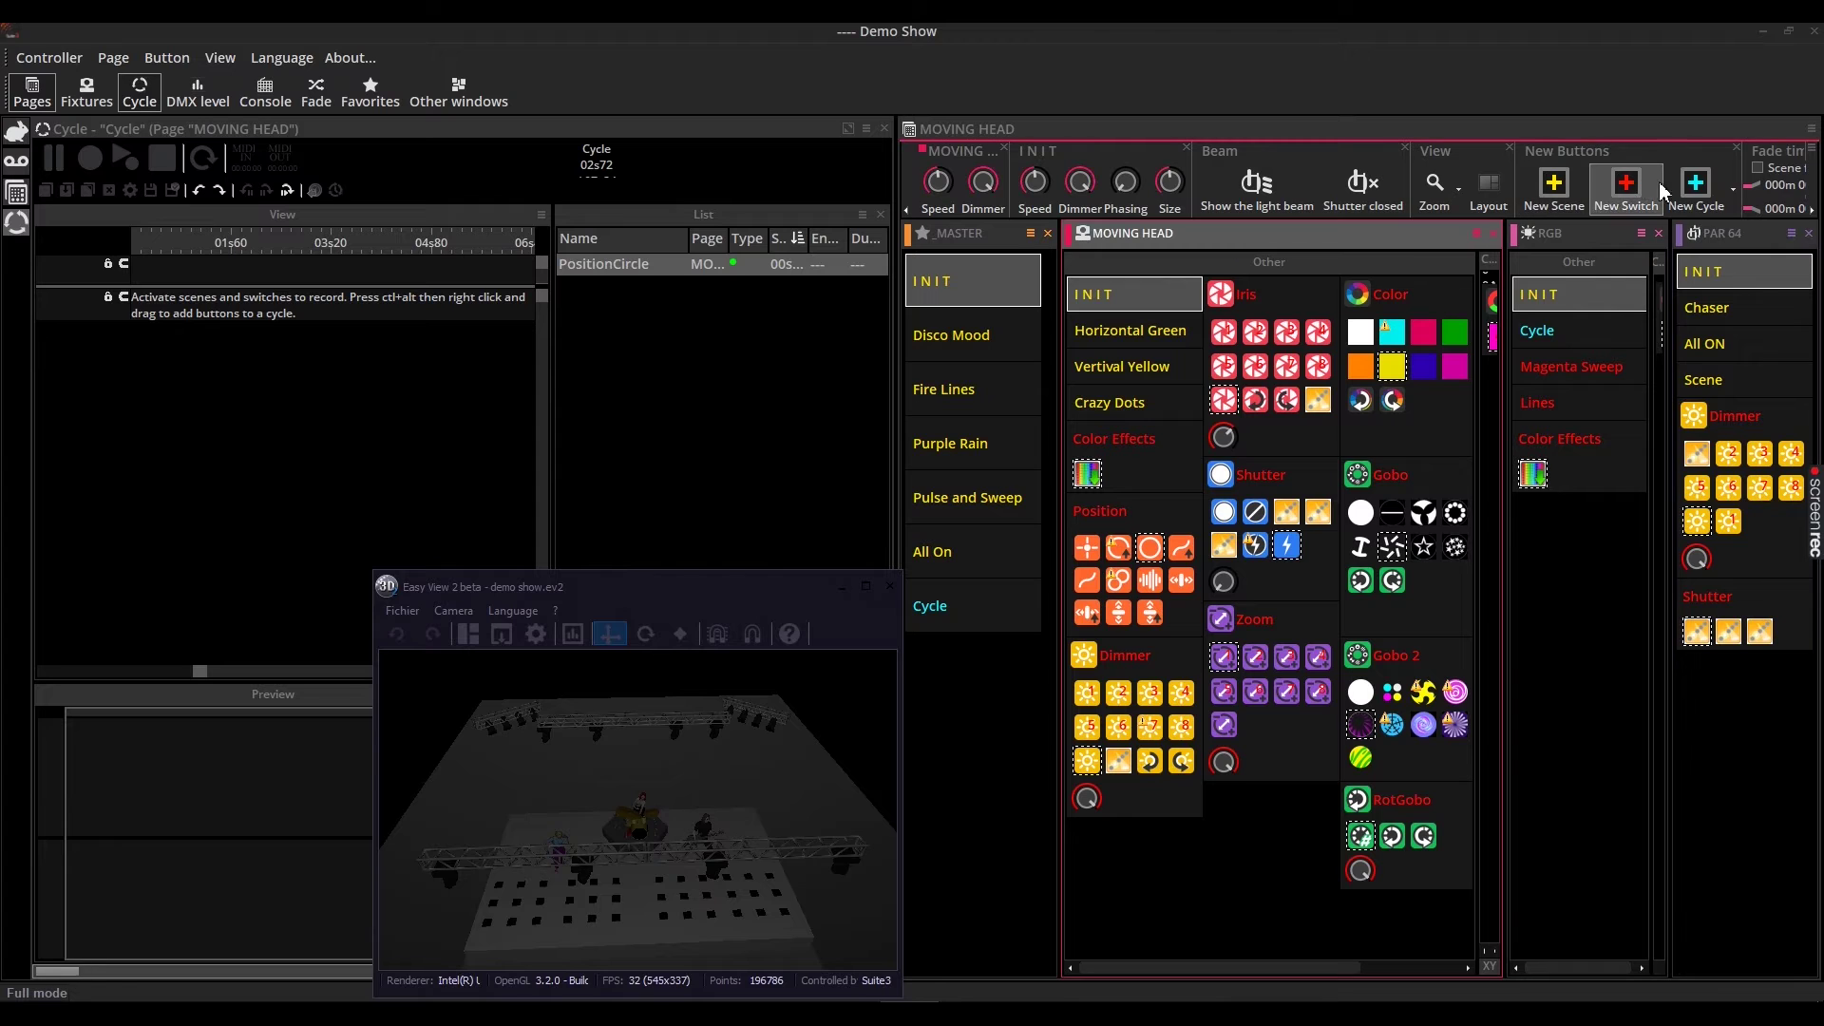
pyautogui.click(1704, 202)
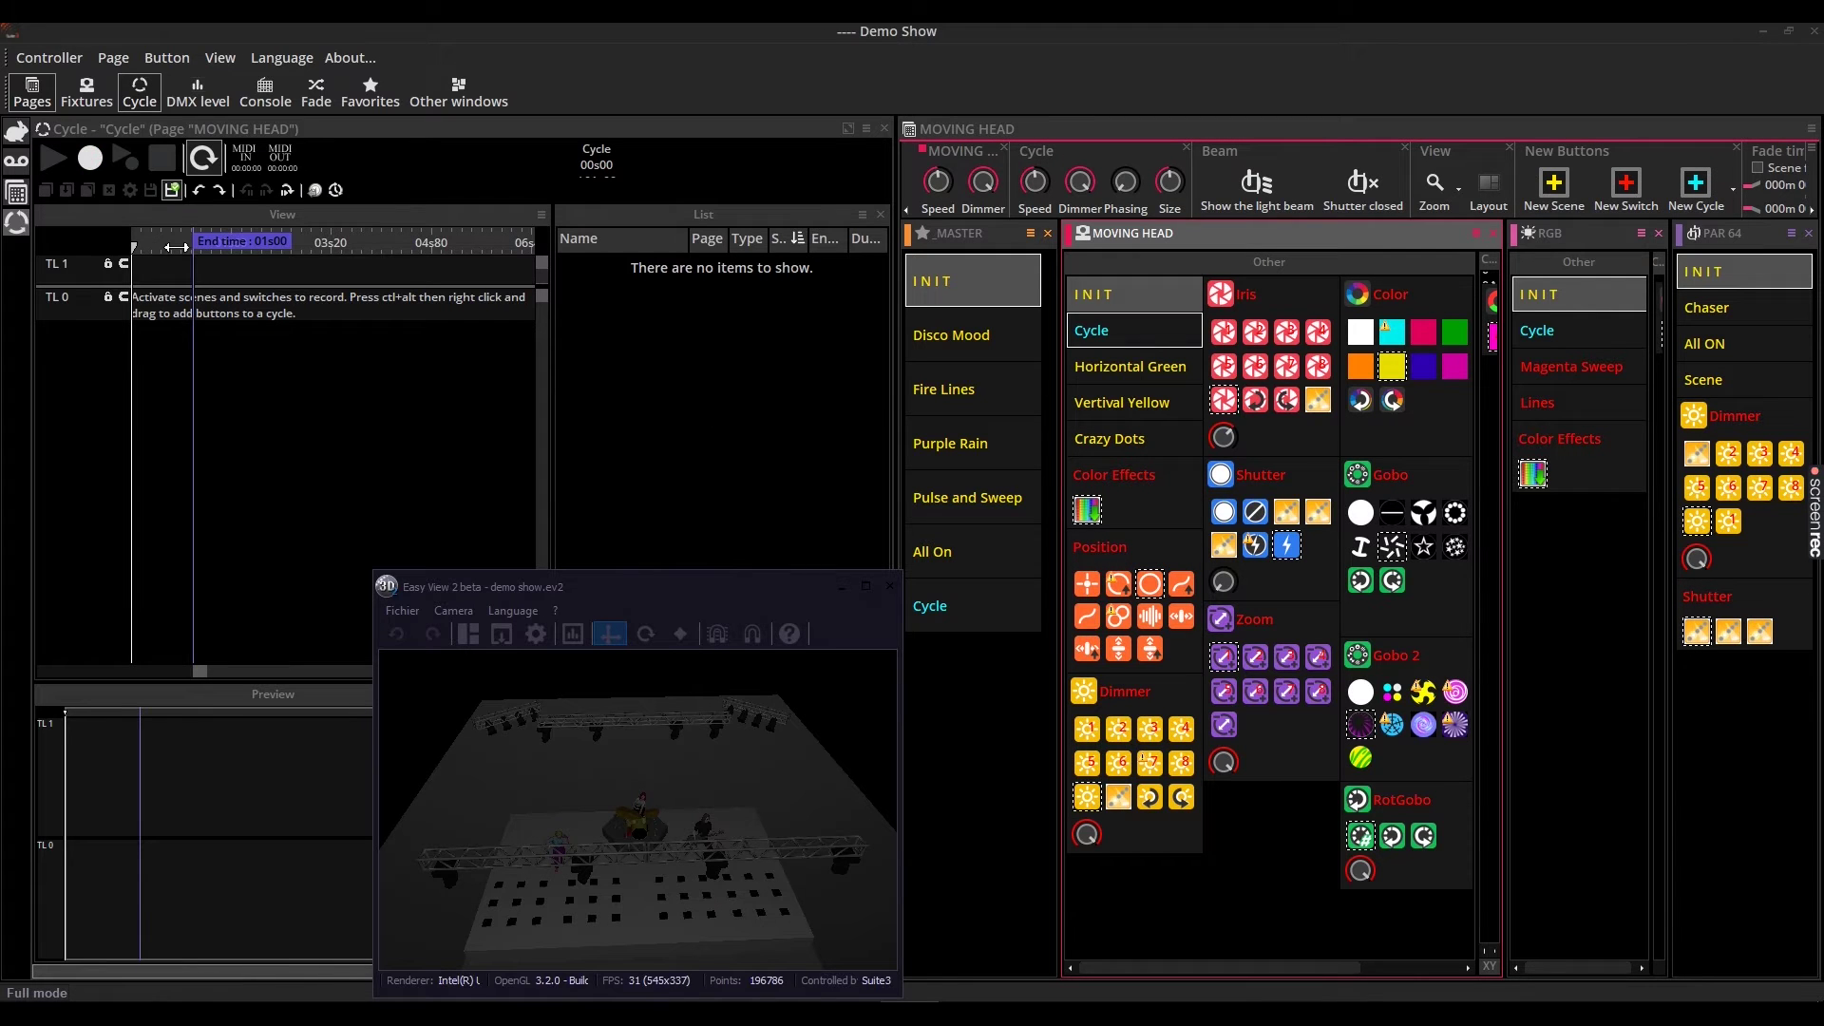
pyautogui.click(1157, 591)
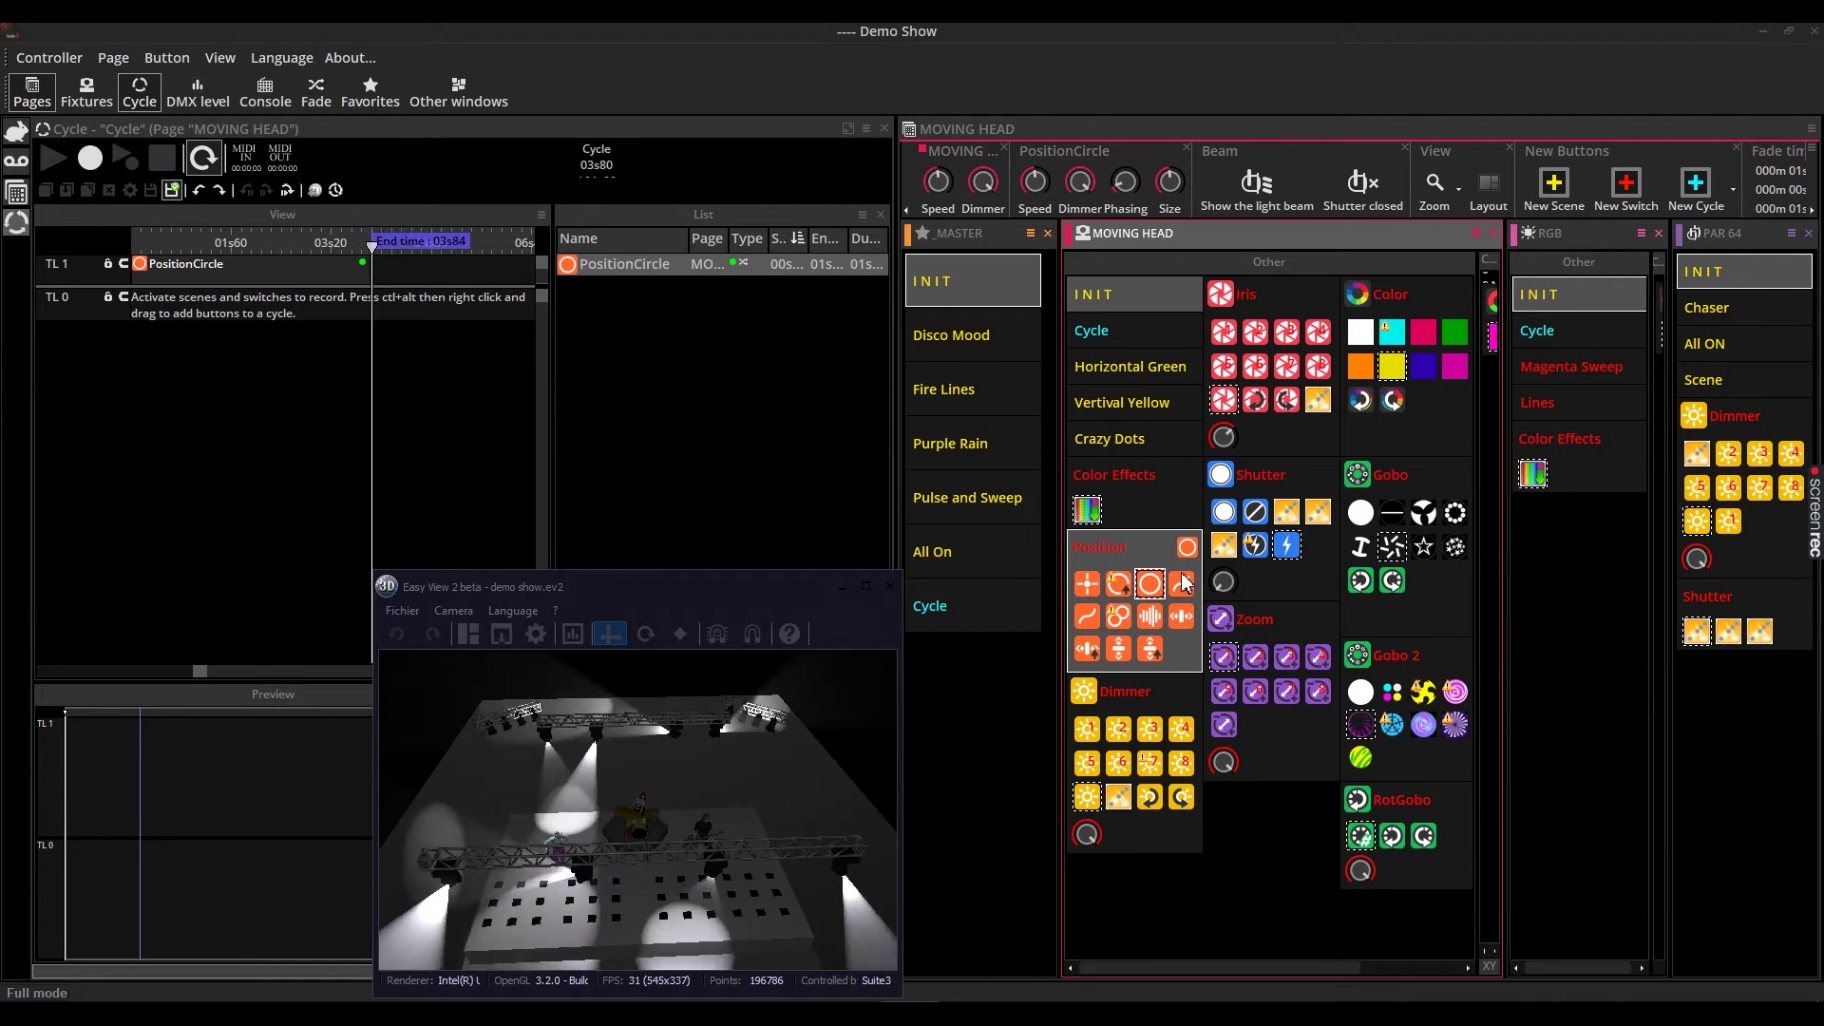
pyautogui.click(1425, 371)
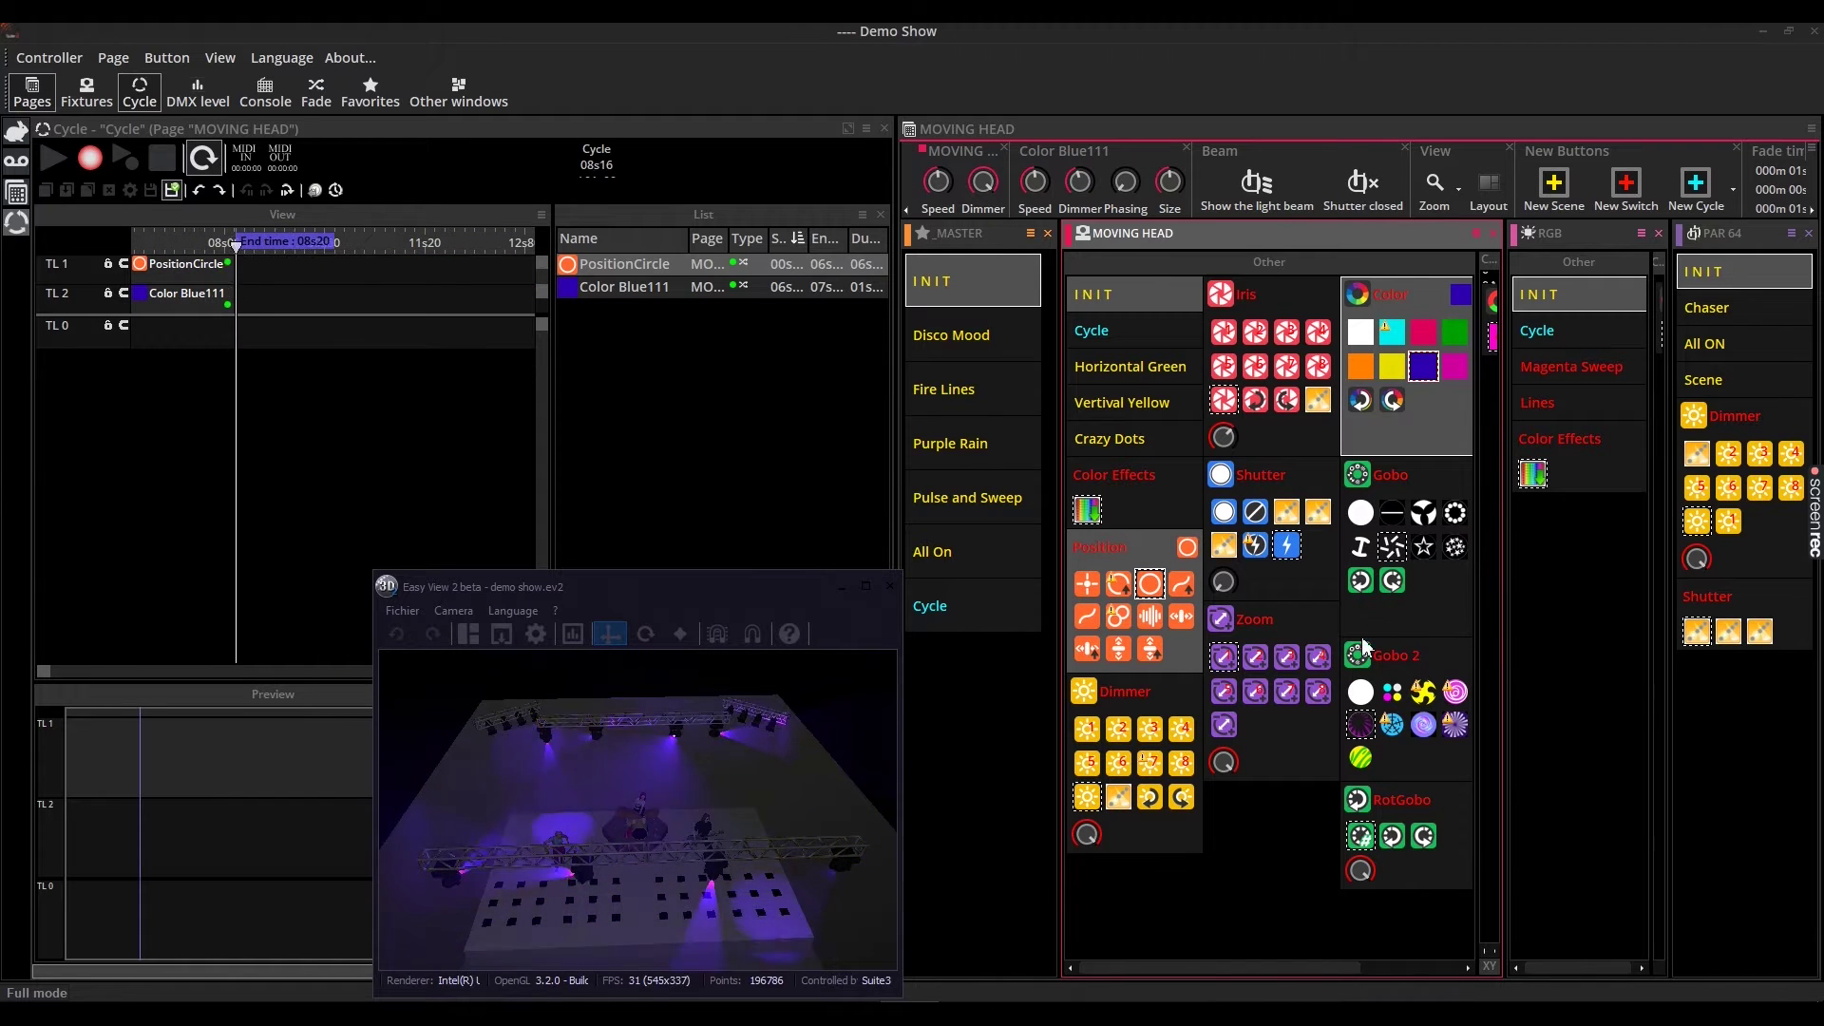
pyautogui.click(1286, 545)
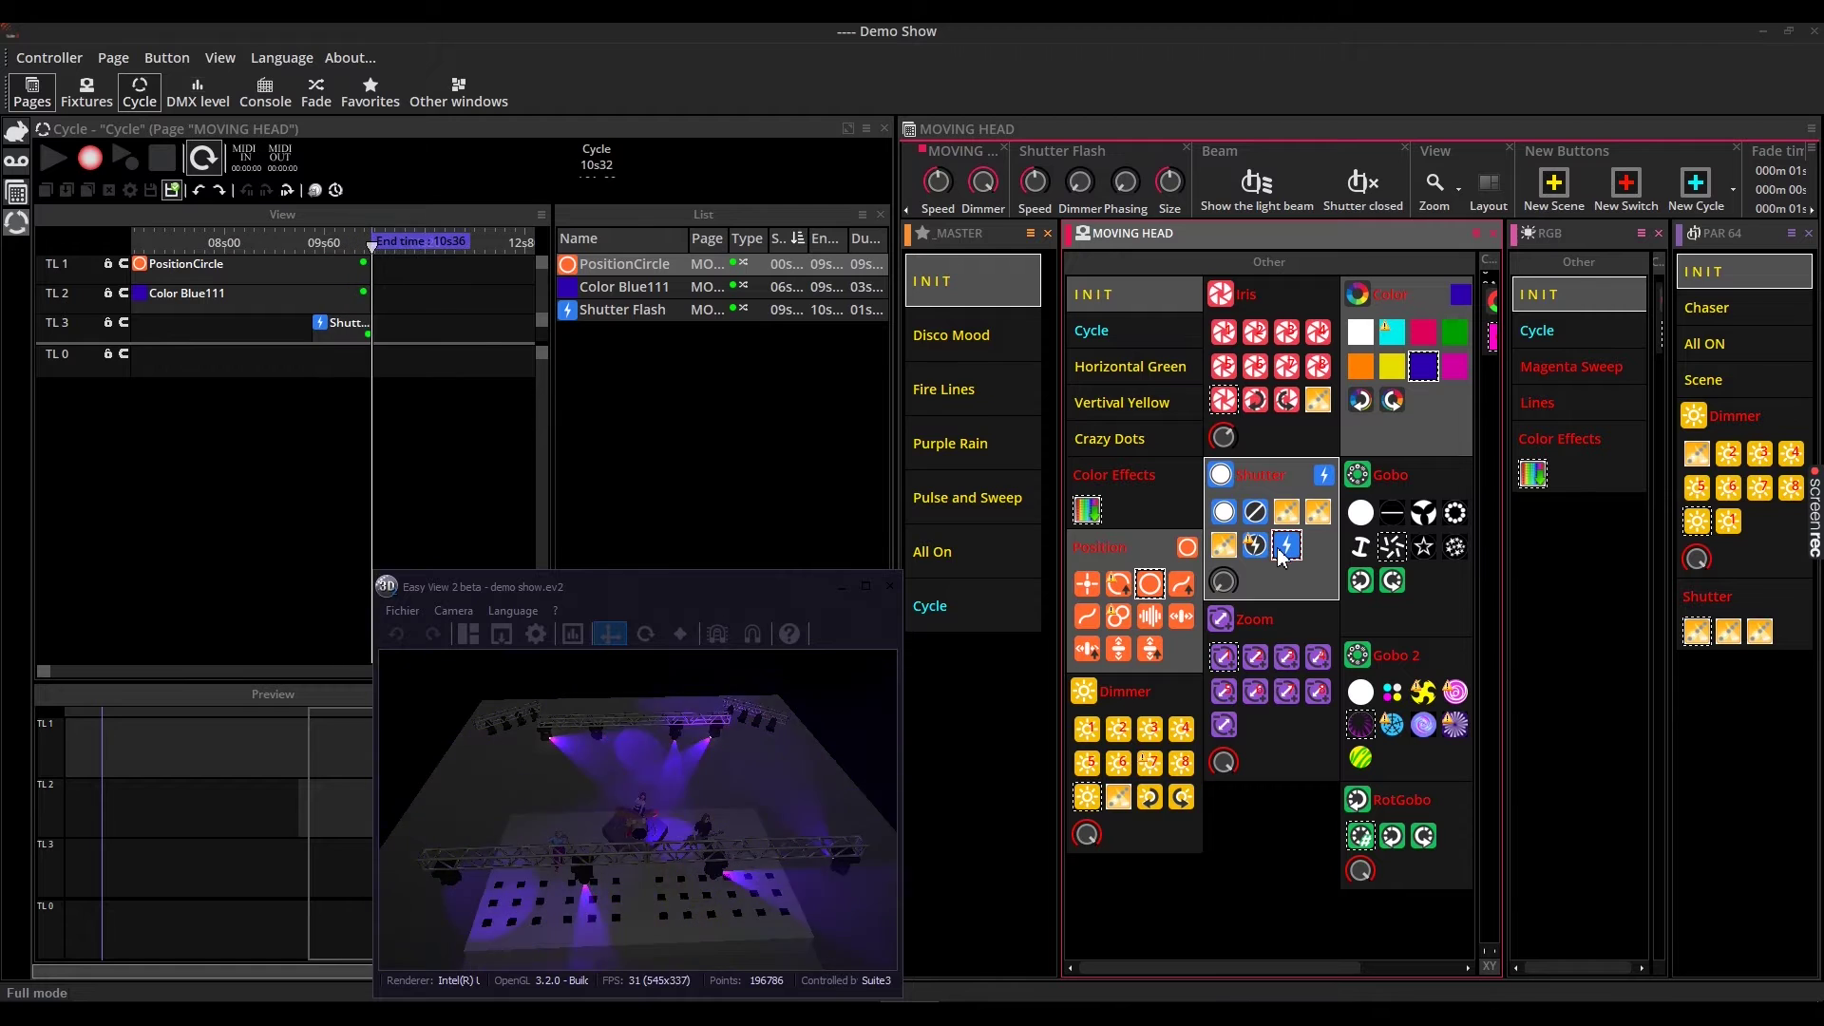
pyautogui.click(1219, 577)
pyautogui.moveTo(1217, 574); pyautogui.dragTo(1250, 403)
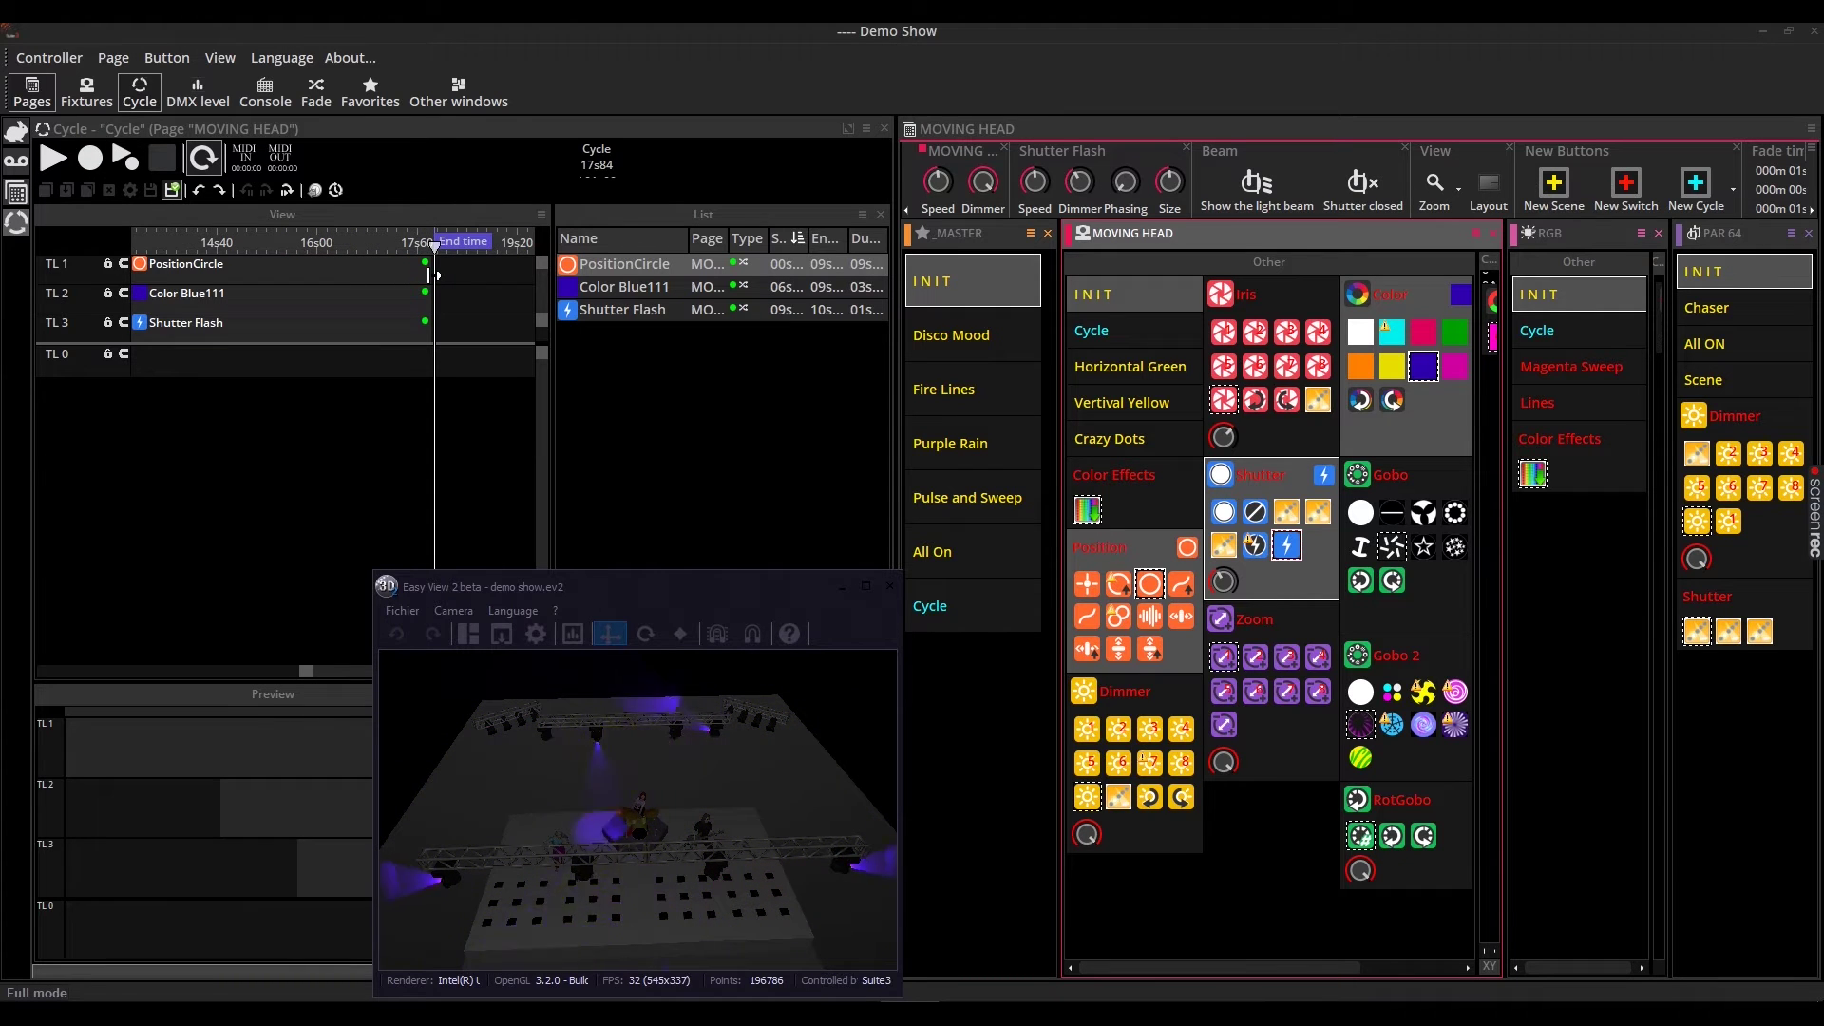
# Reset the moving heads with INIT, rewind the cycle to its start and play it back
pyautogui.click(1132, 300)
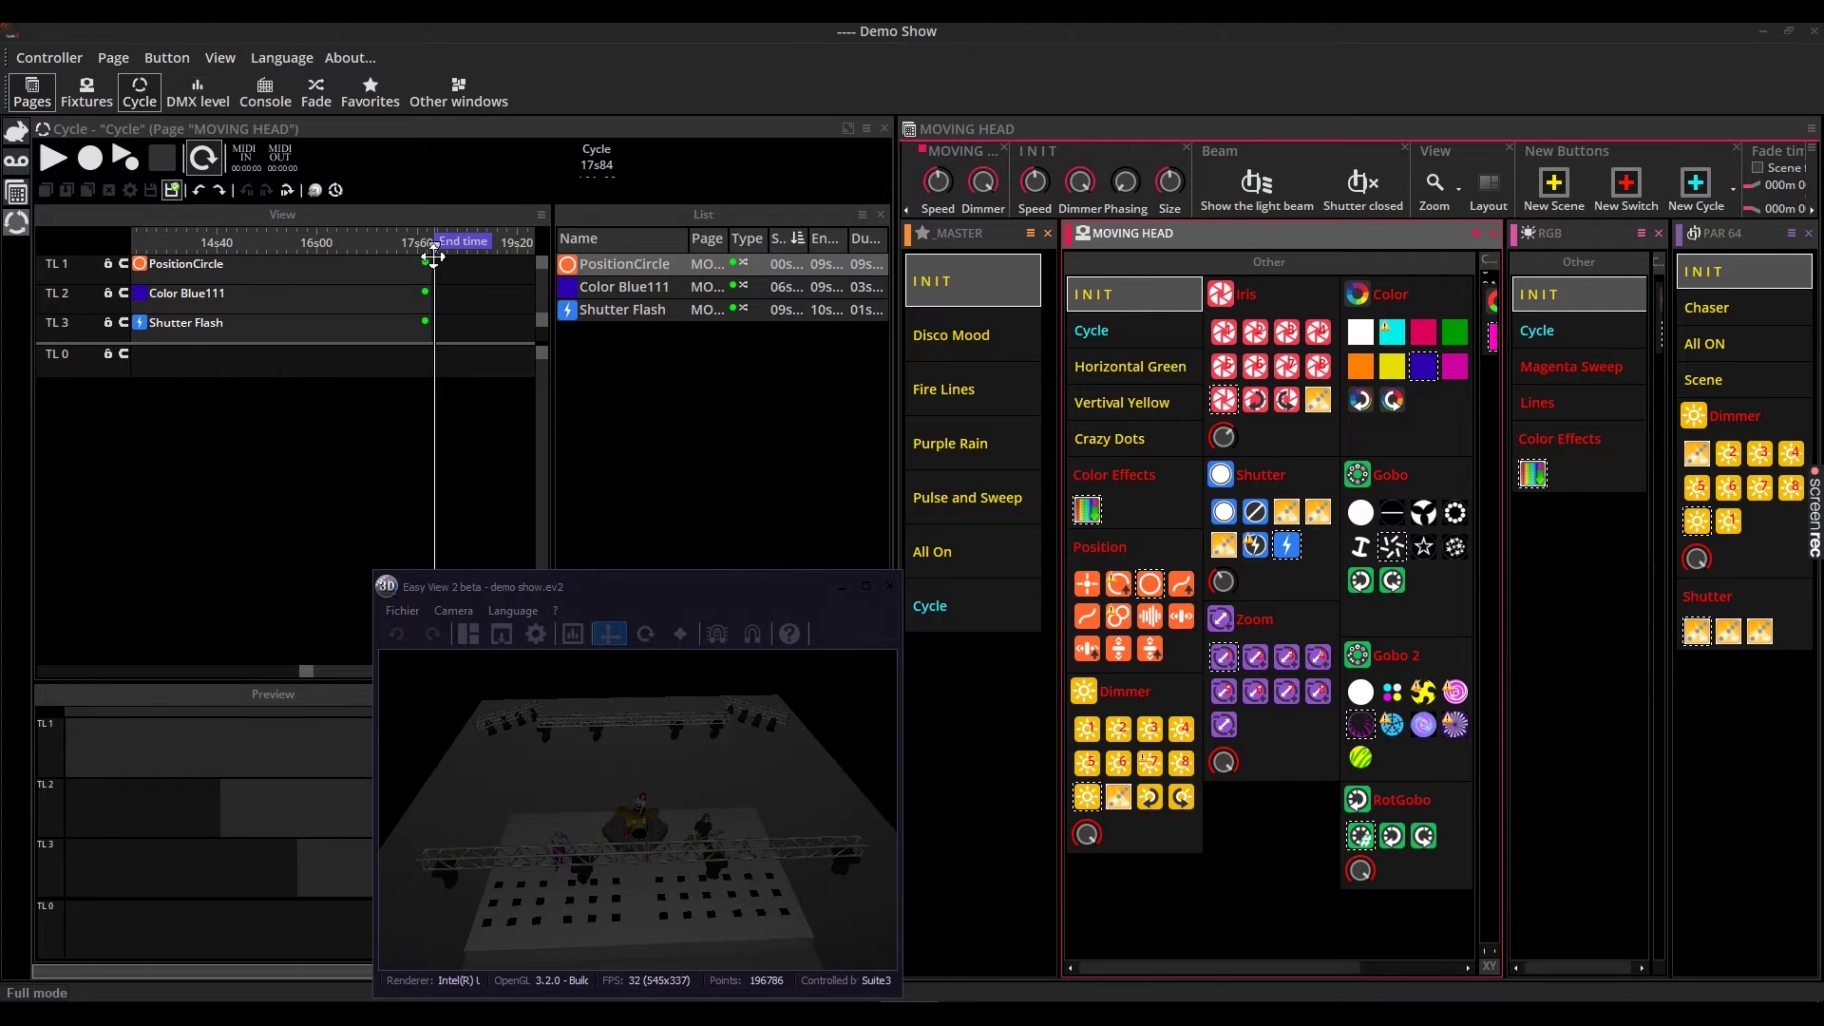
pyautogui.moveTo(438, 248); pyautogui.dragTo(102, 277)
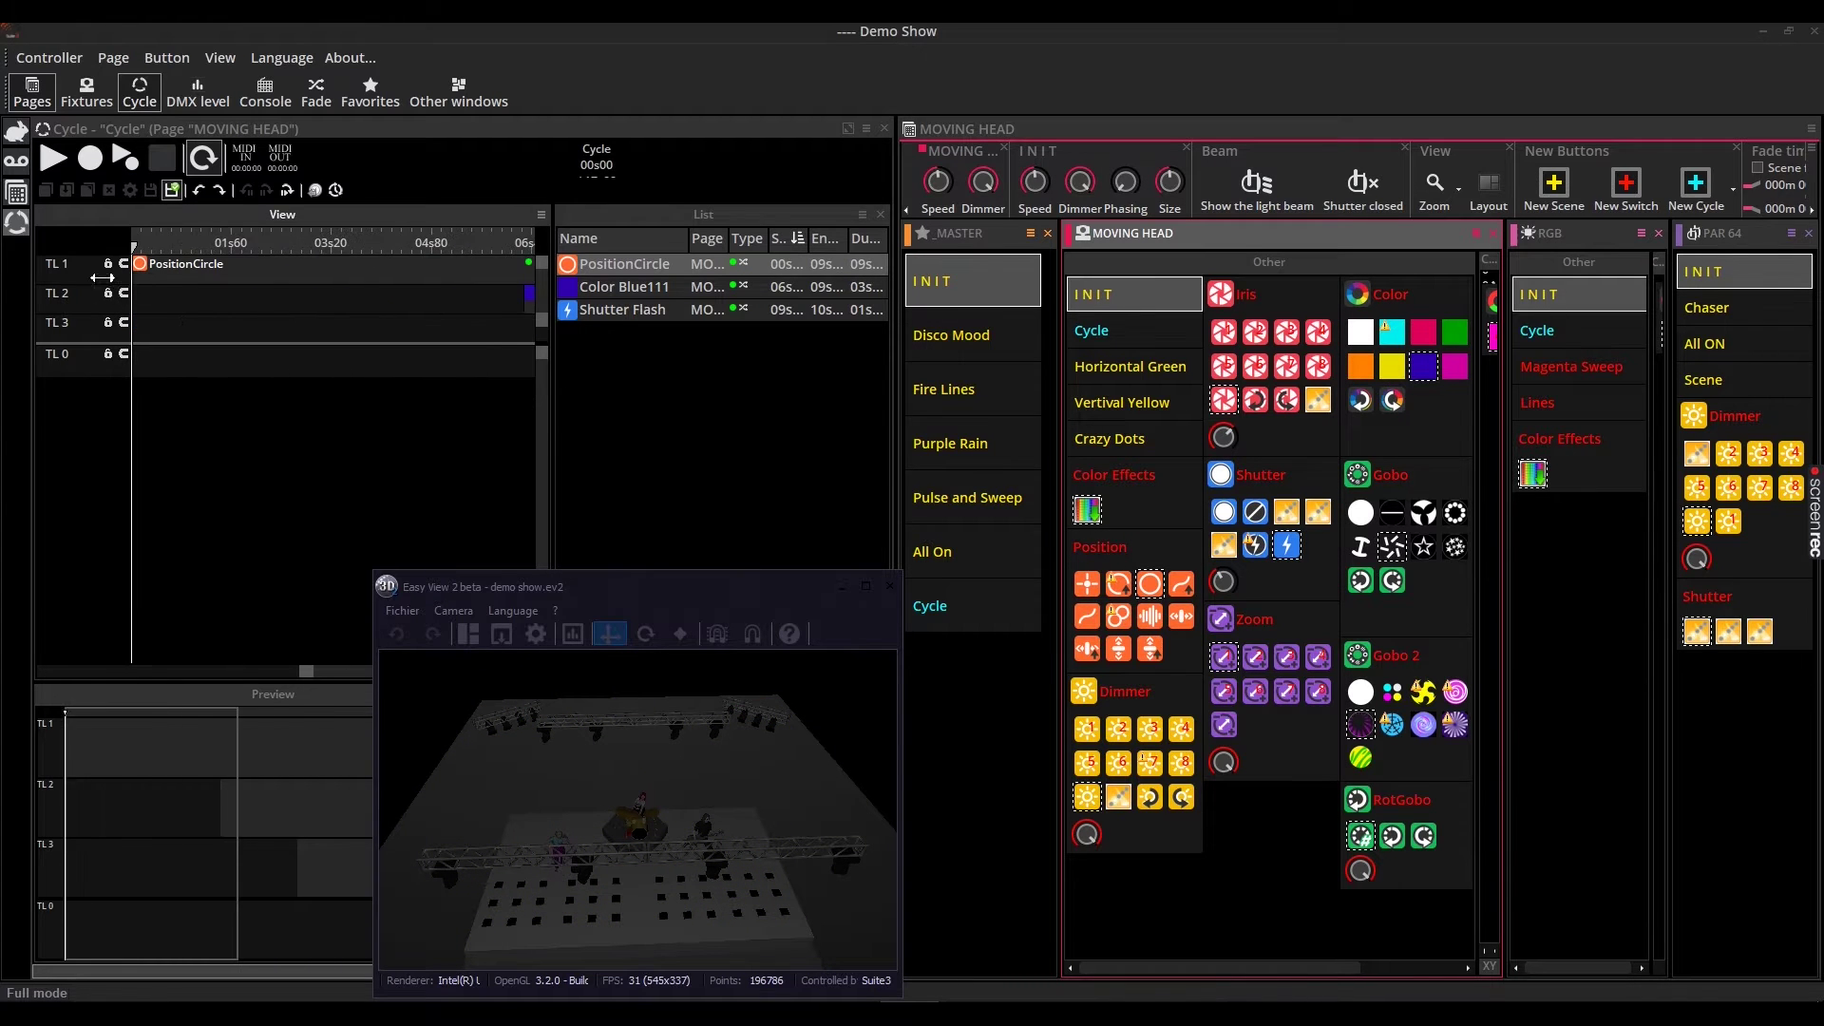
pyautogui.click(45, 156)
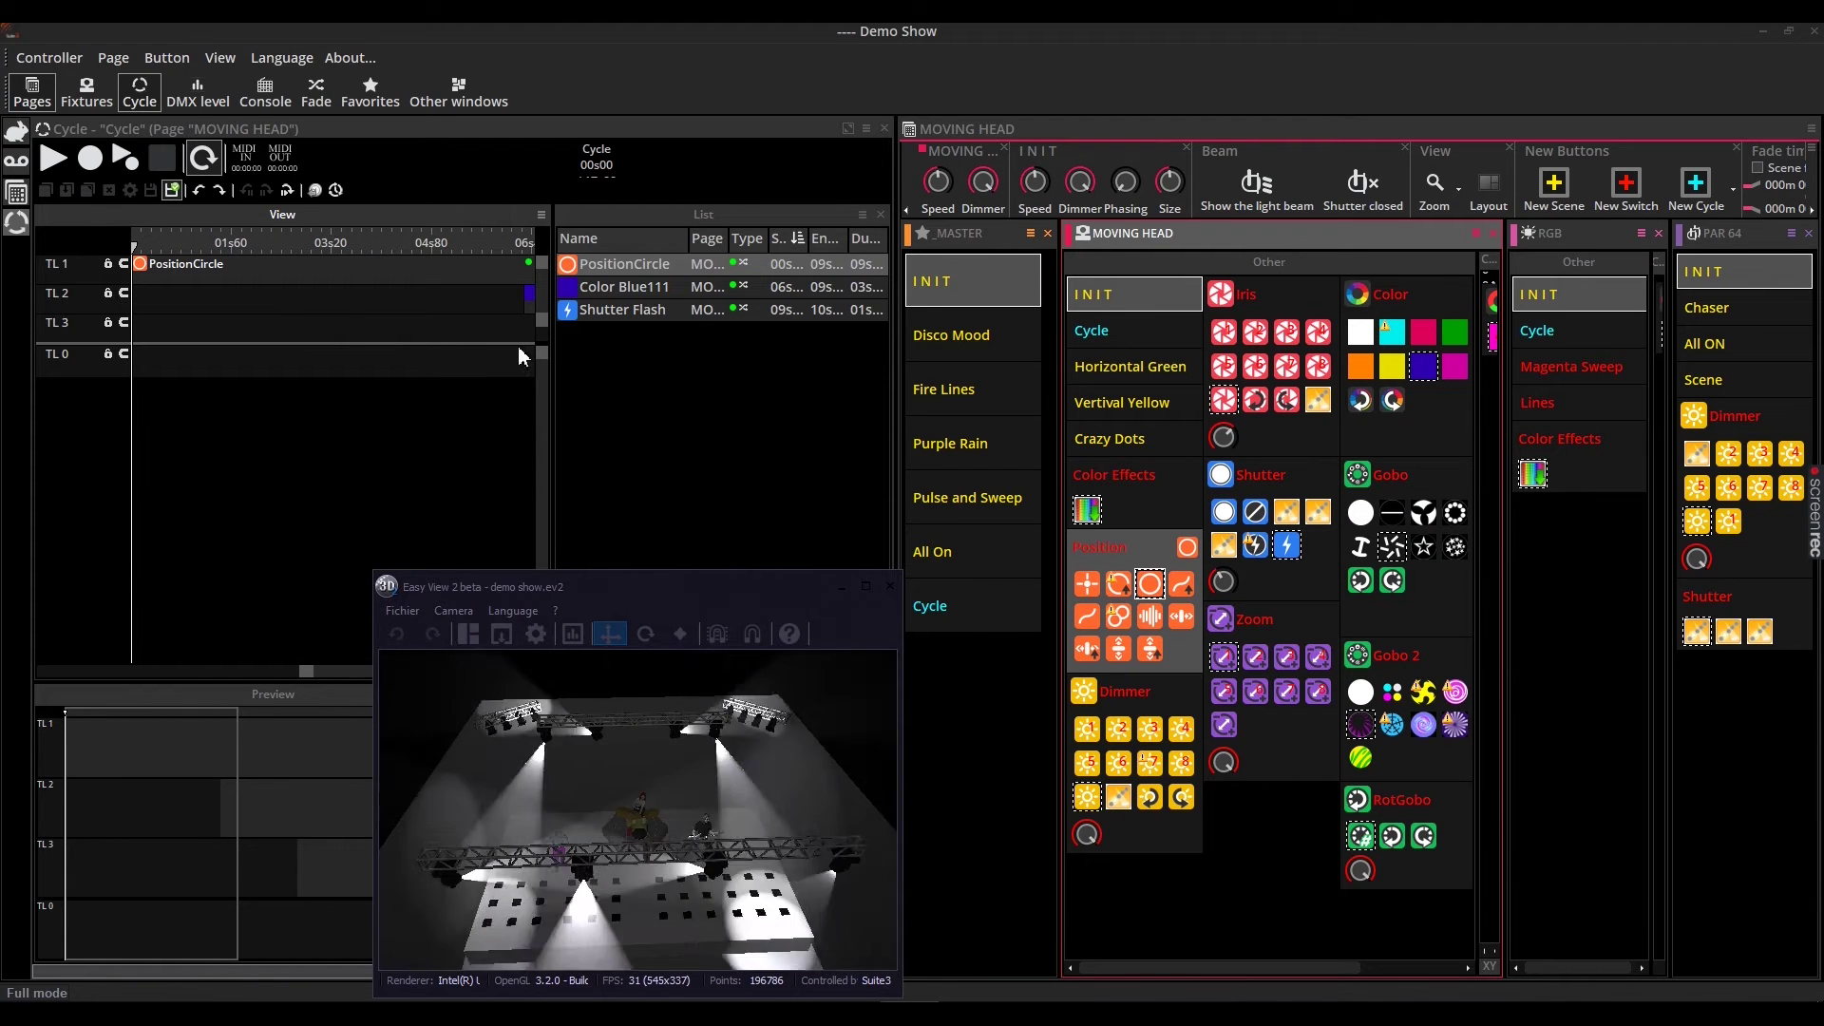
pyautogui.moveTo(553, 589); pyautogui.dragTo(701, 551)
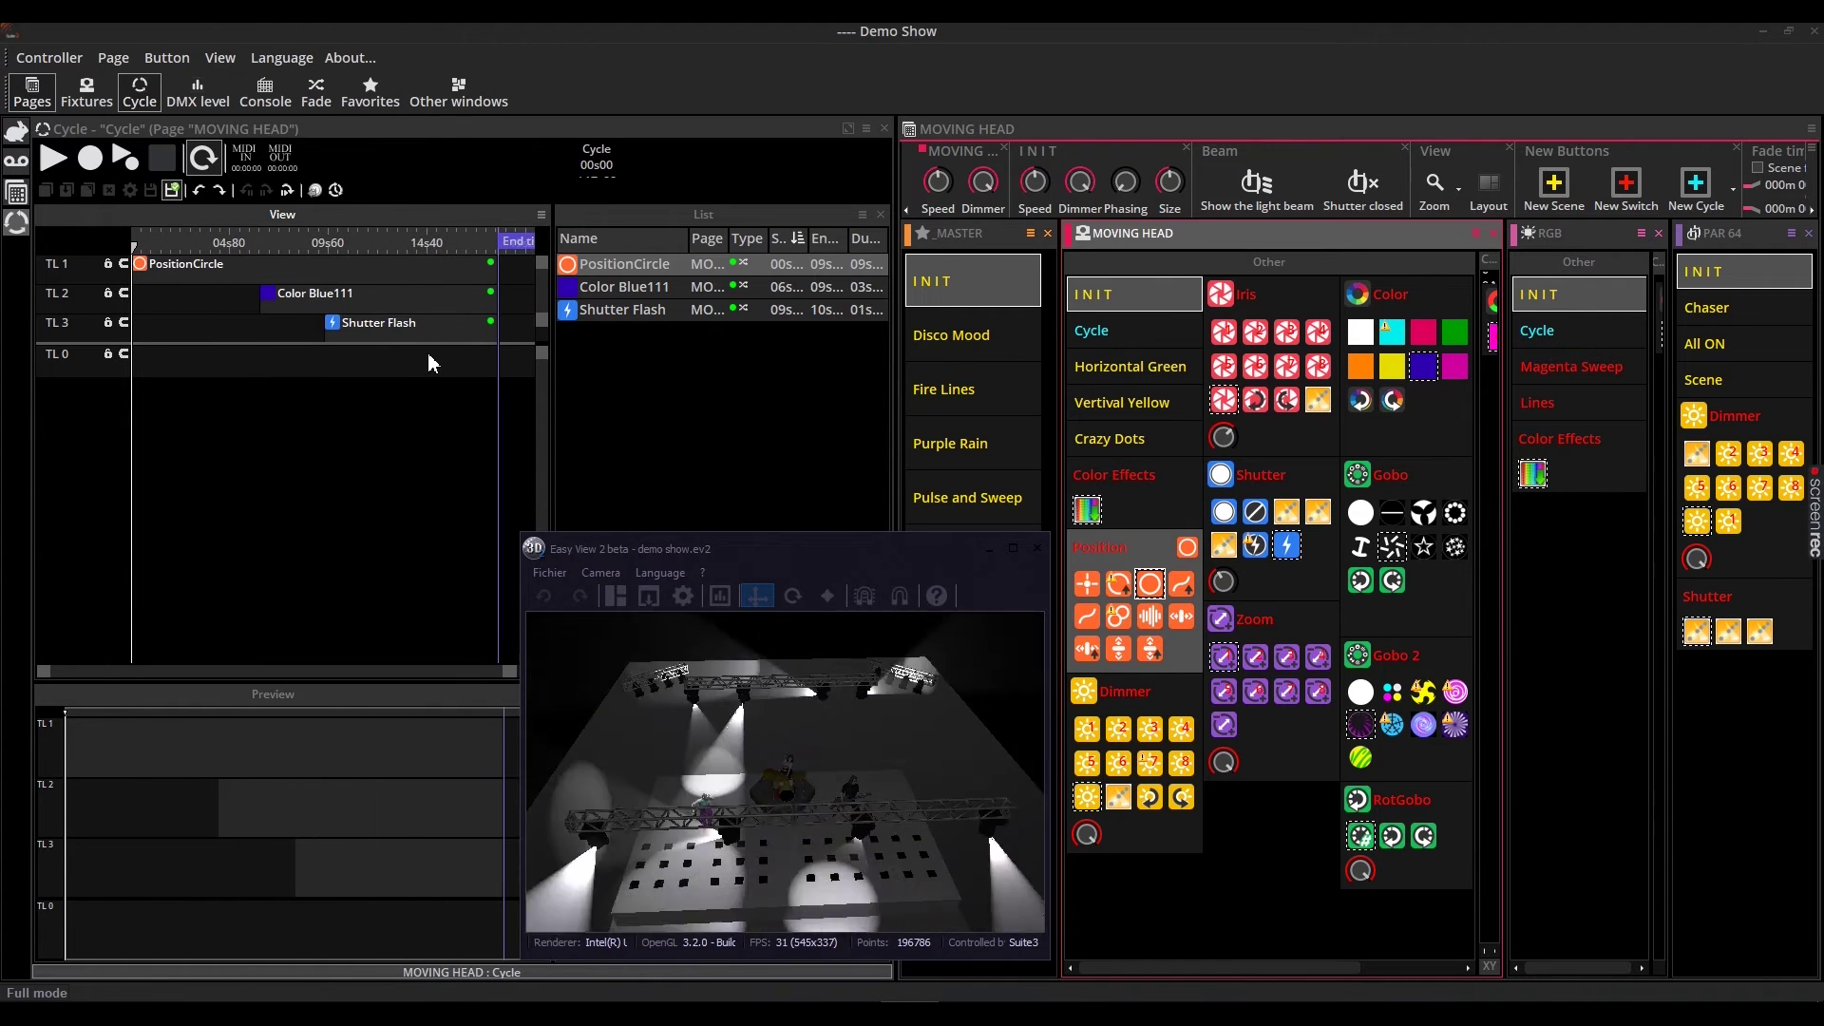
pyautogui.press('space')
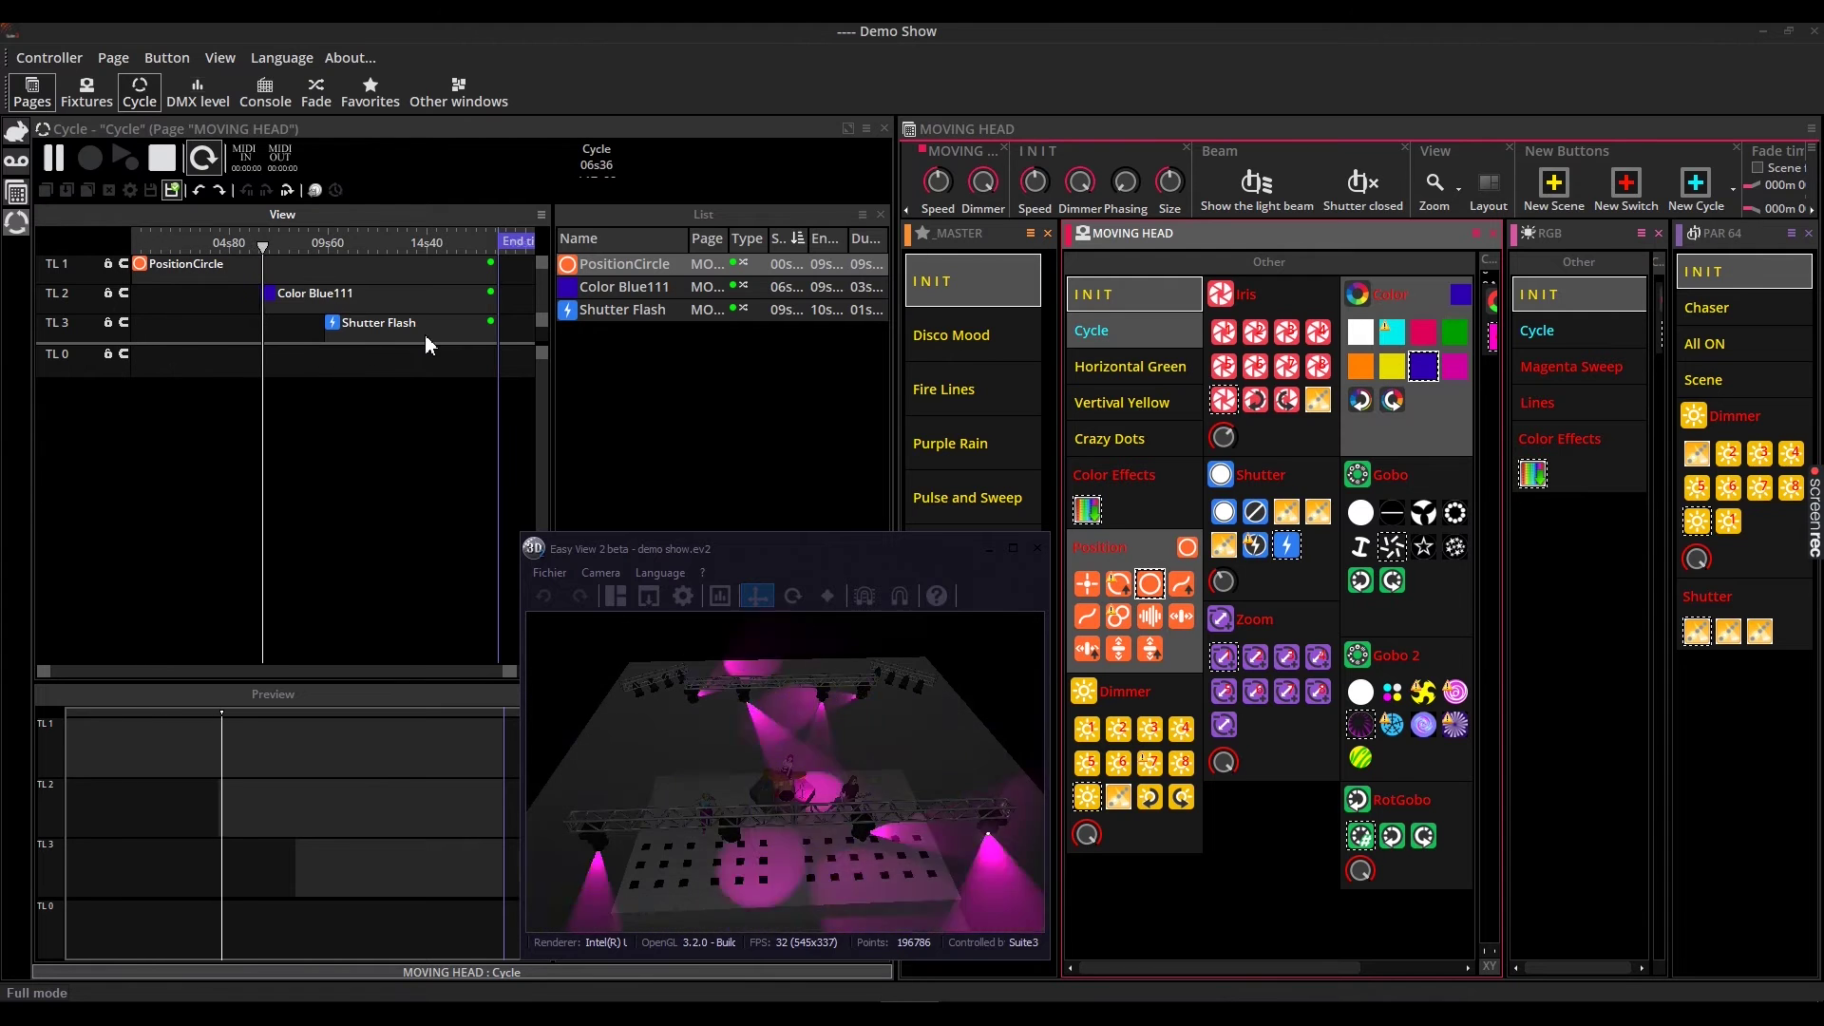
pyautogui.click(162, 157)
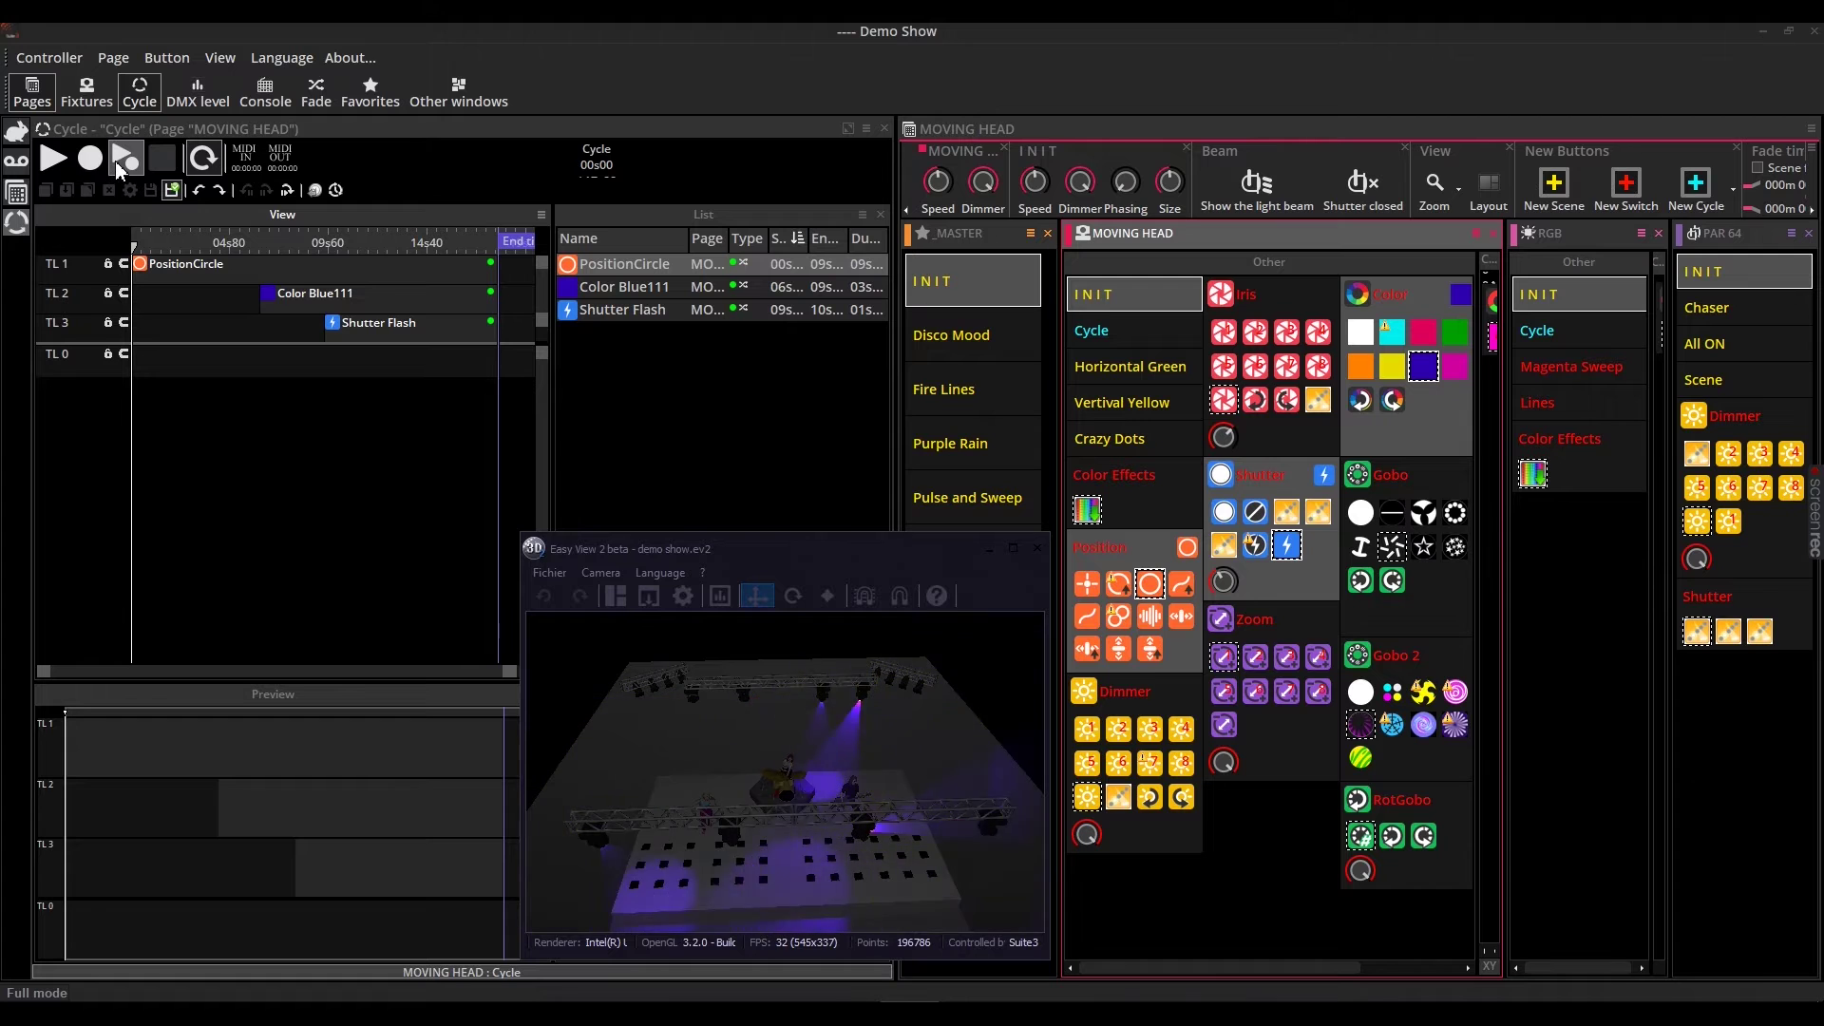
# Record the Vertival Yellow scene and INIT into the existing cycle while it plays
pyautogui.click(121, 166)
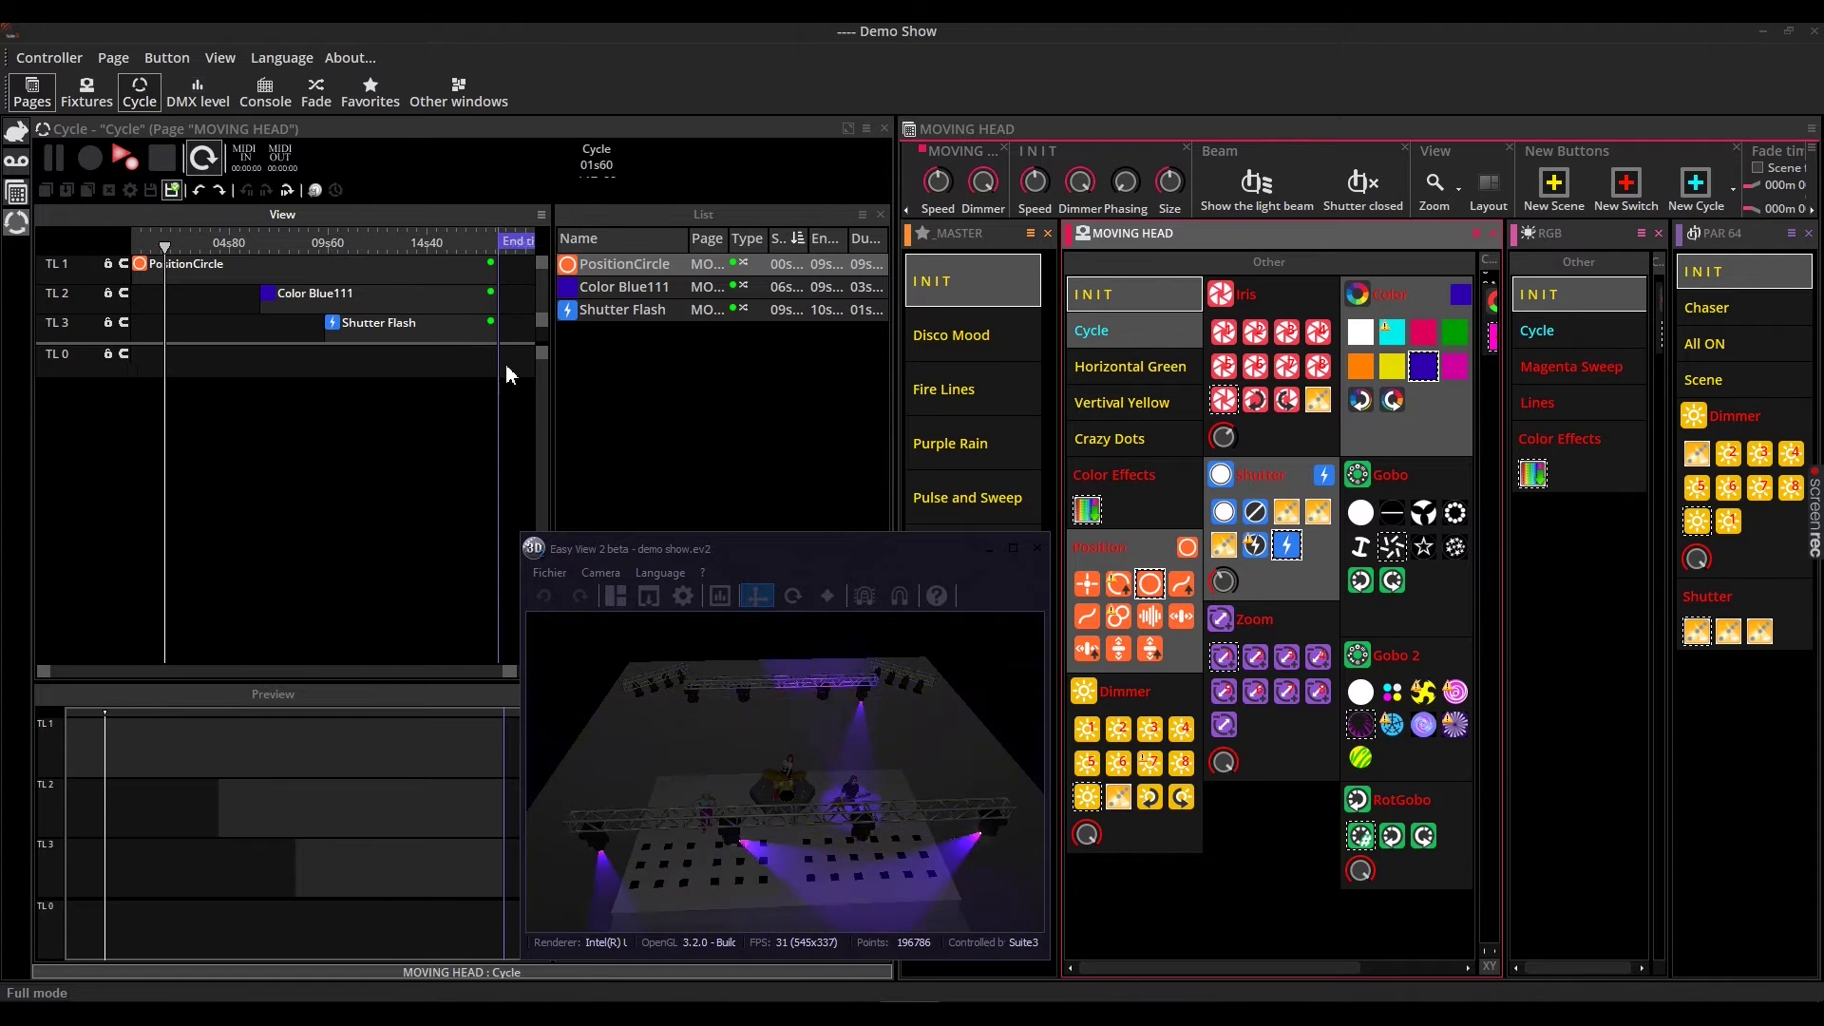
pyautogui.click(1129, 401)
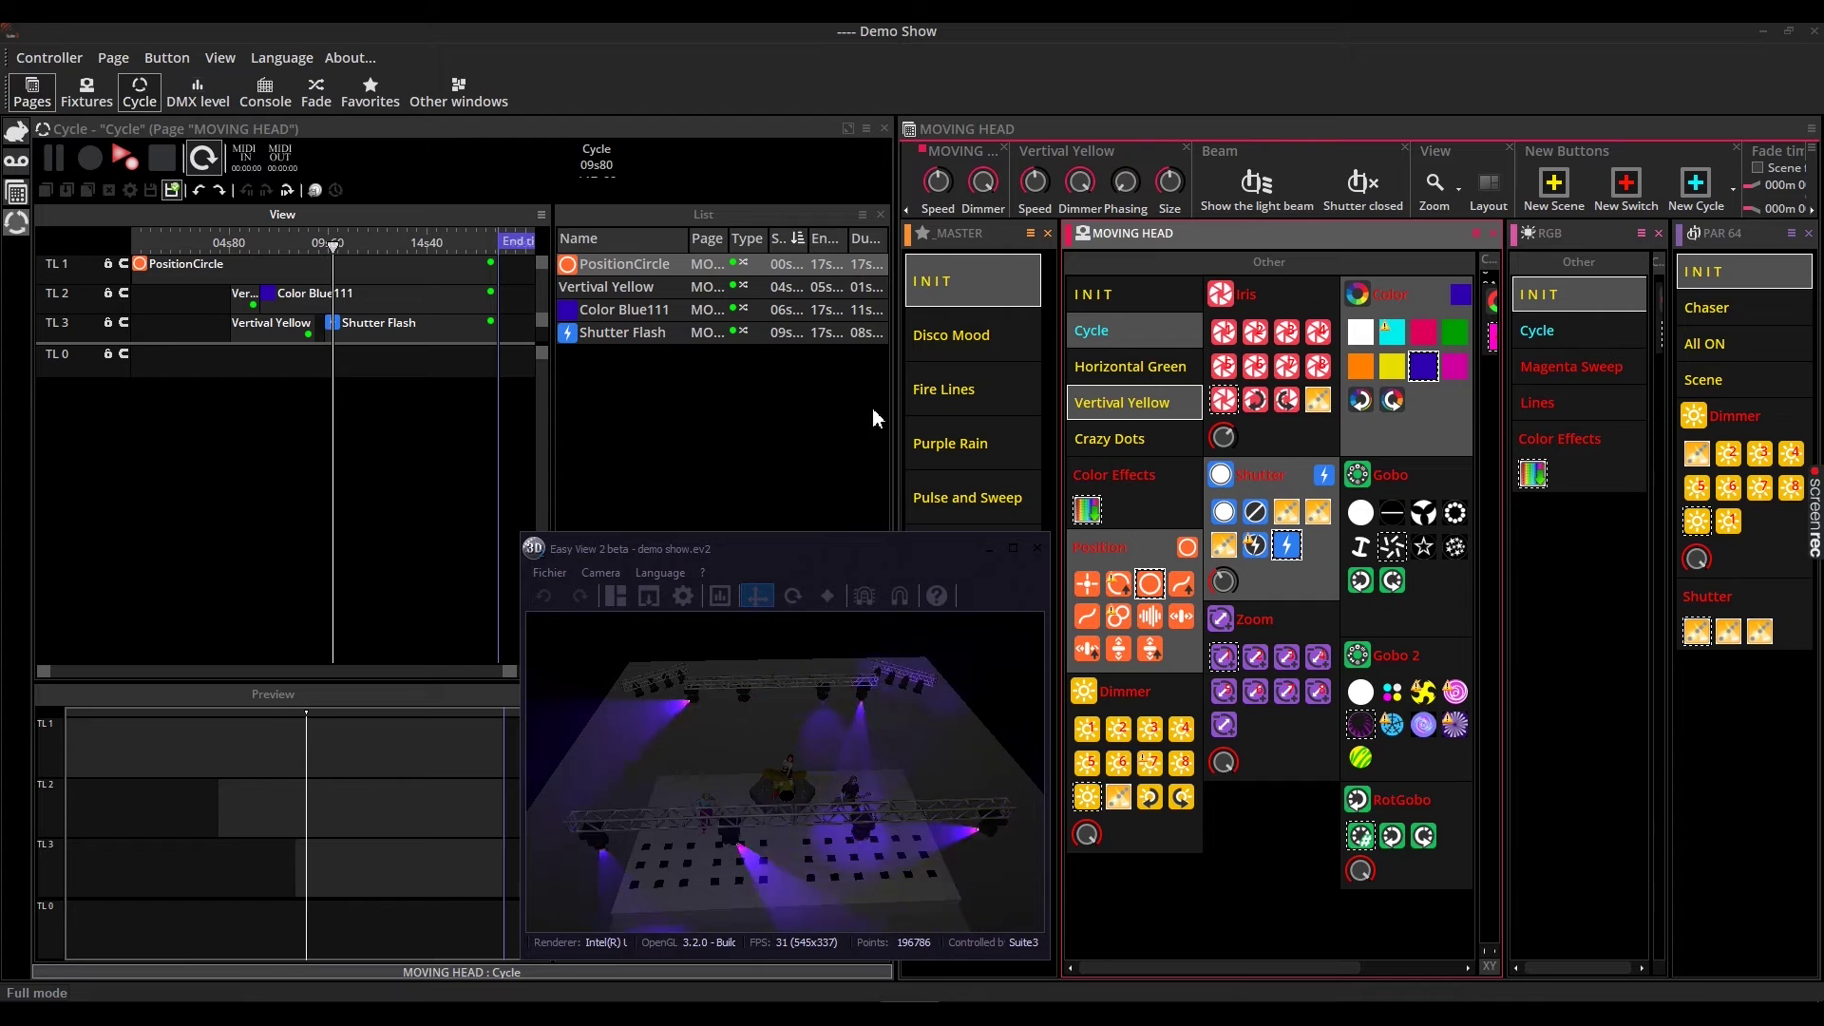
pyautogui.click(1133, 294)
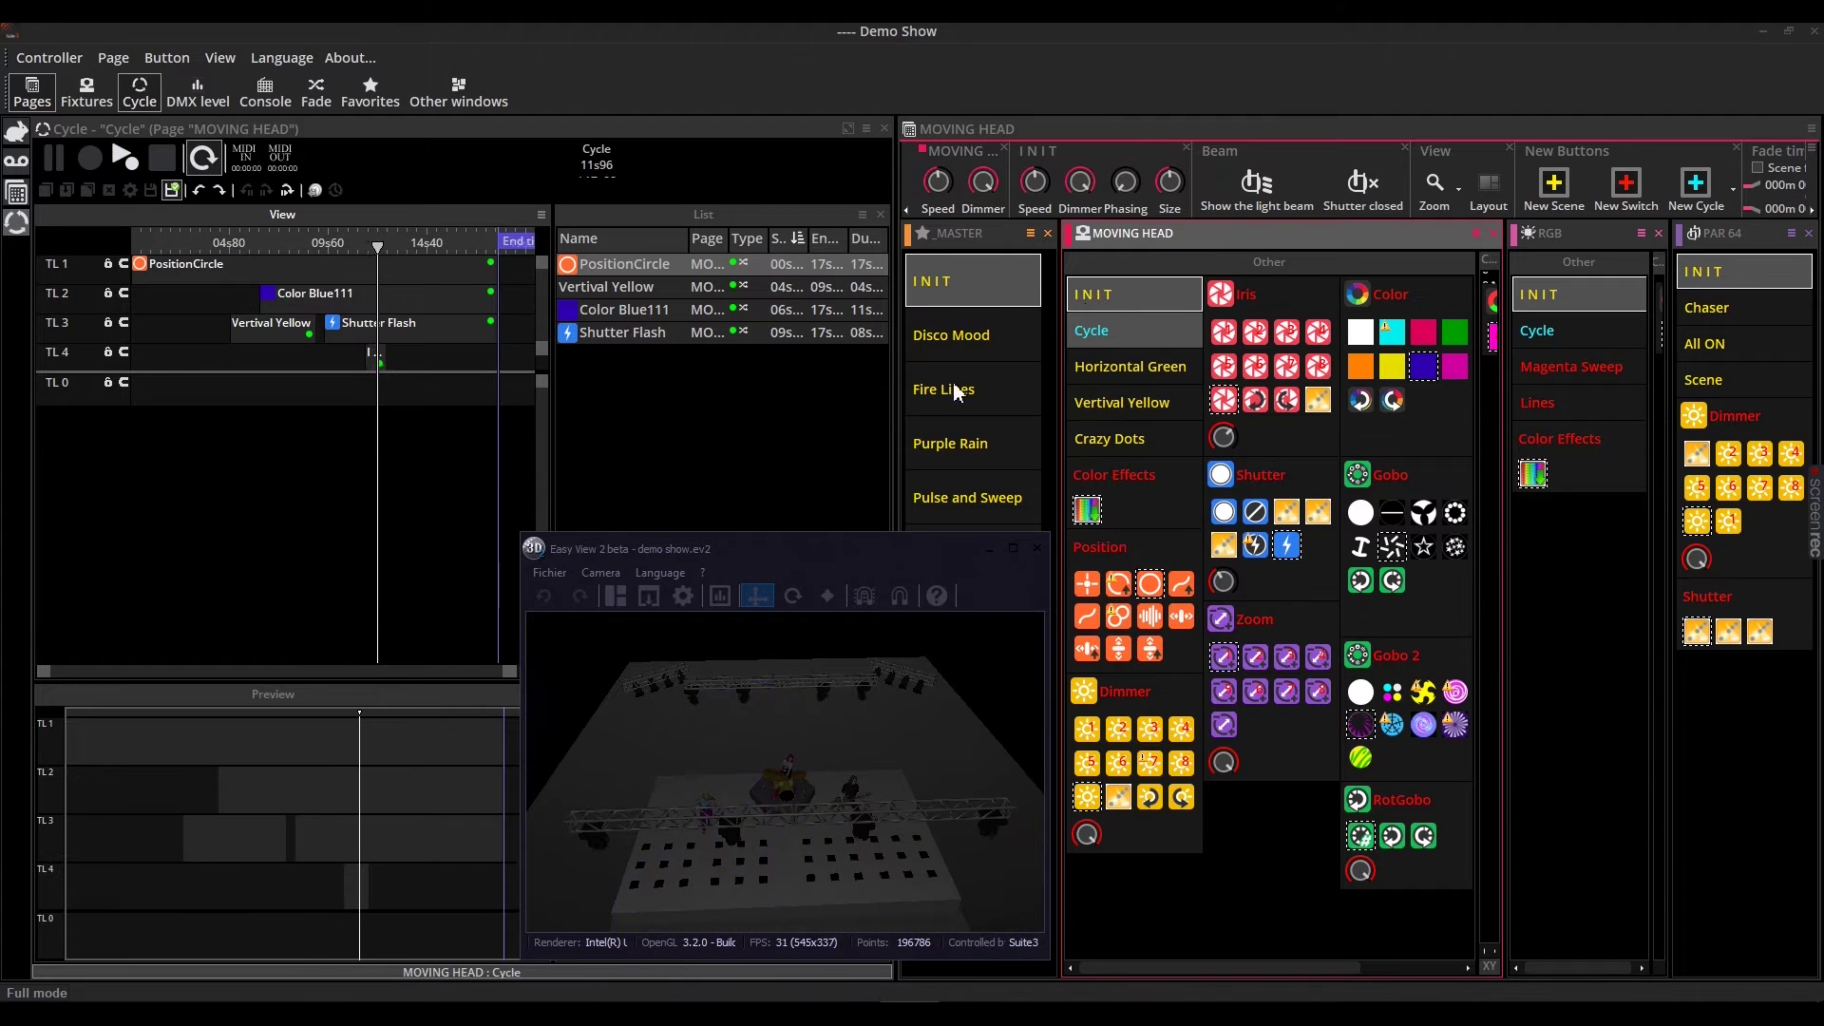
pyautogui.click(125, 158)
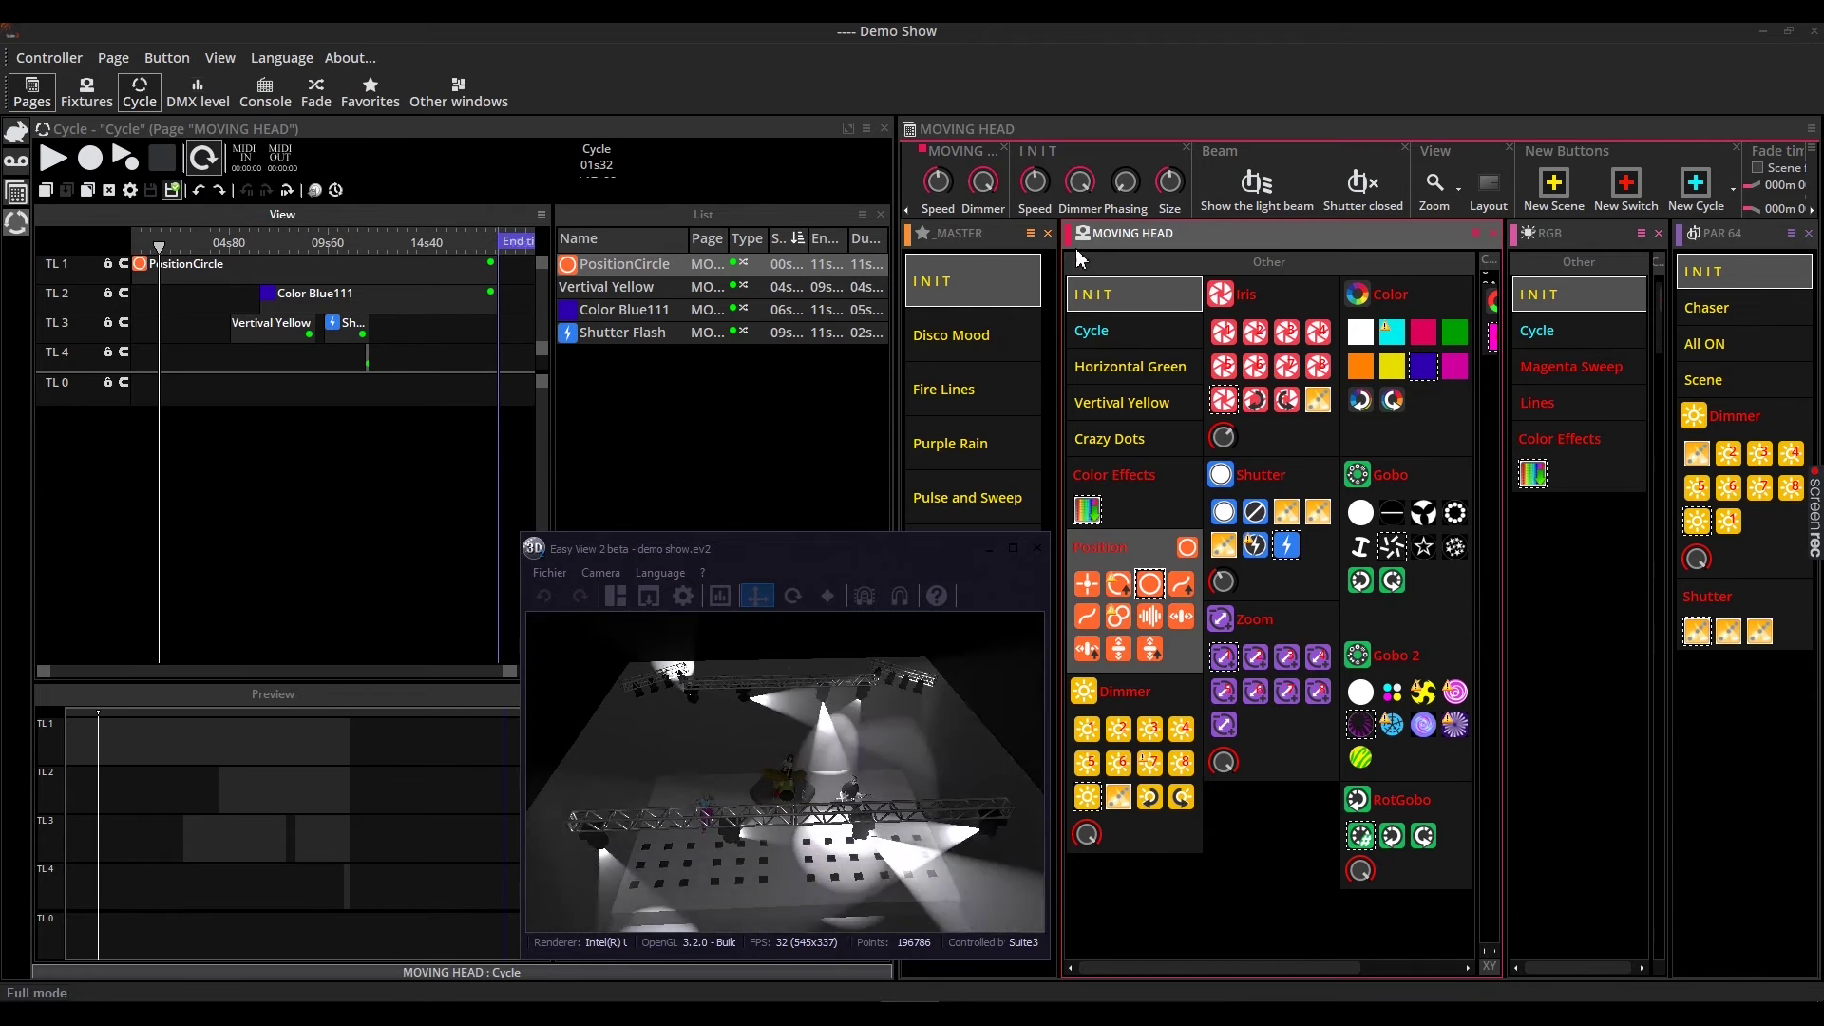
# Rearrange the cycle with Vertival Yellow on TL 2 and Color Blue111 on TL 4, and play it back
pyautogui.moveTo(248, 328); pyautogui.dragTo(309, 357)
pyautogui.moveTo(241, 296); pyautogui.dragTo(293, 298)
pyautogui.click(54, 160)
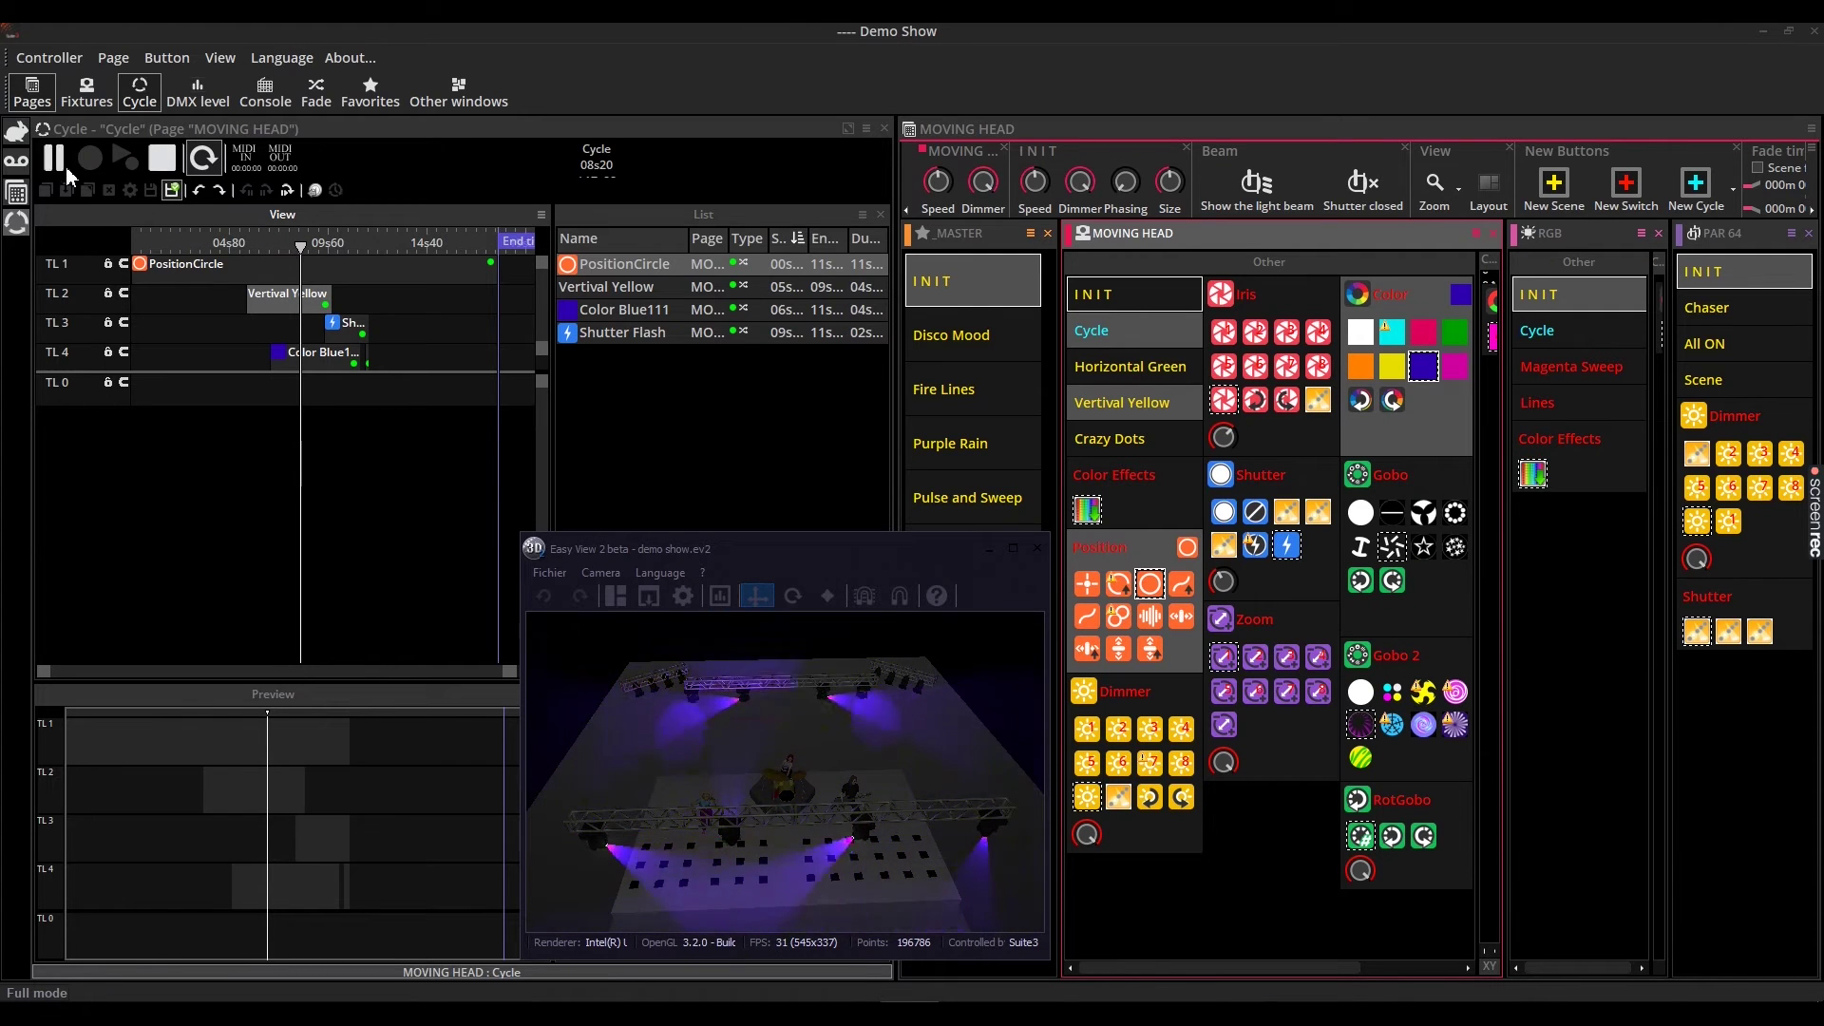
pyautogui.click(59, 164)
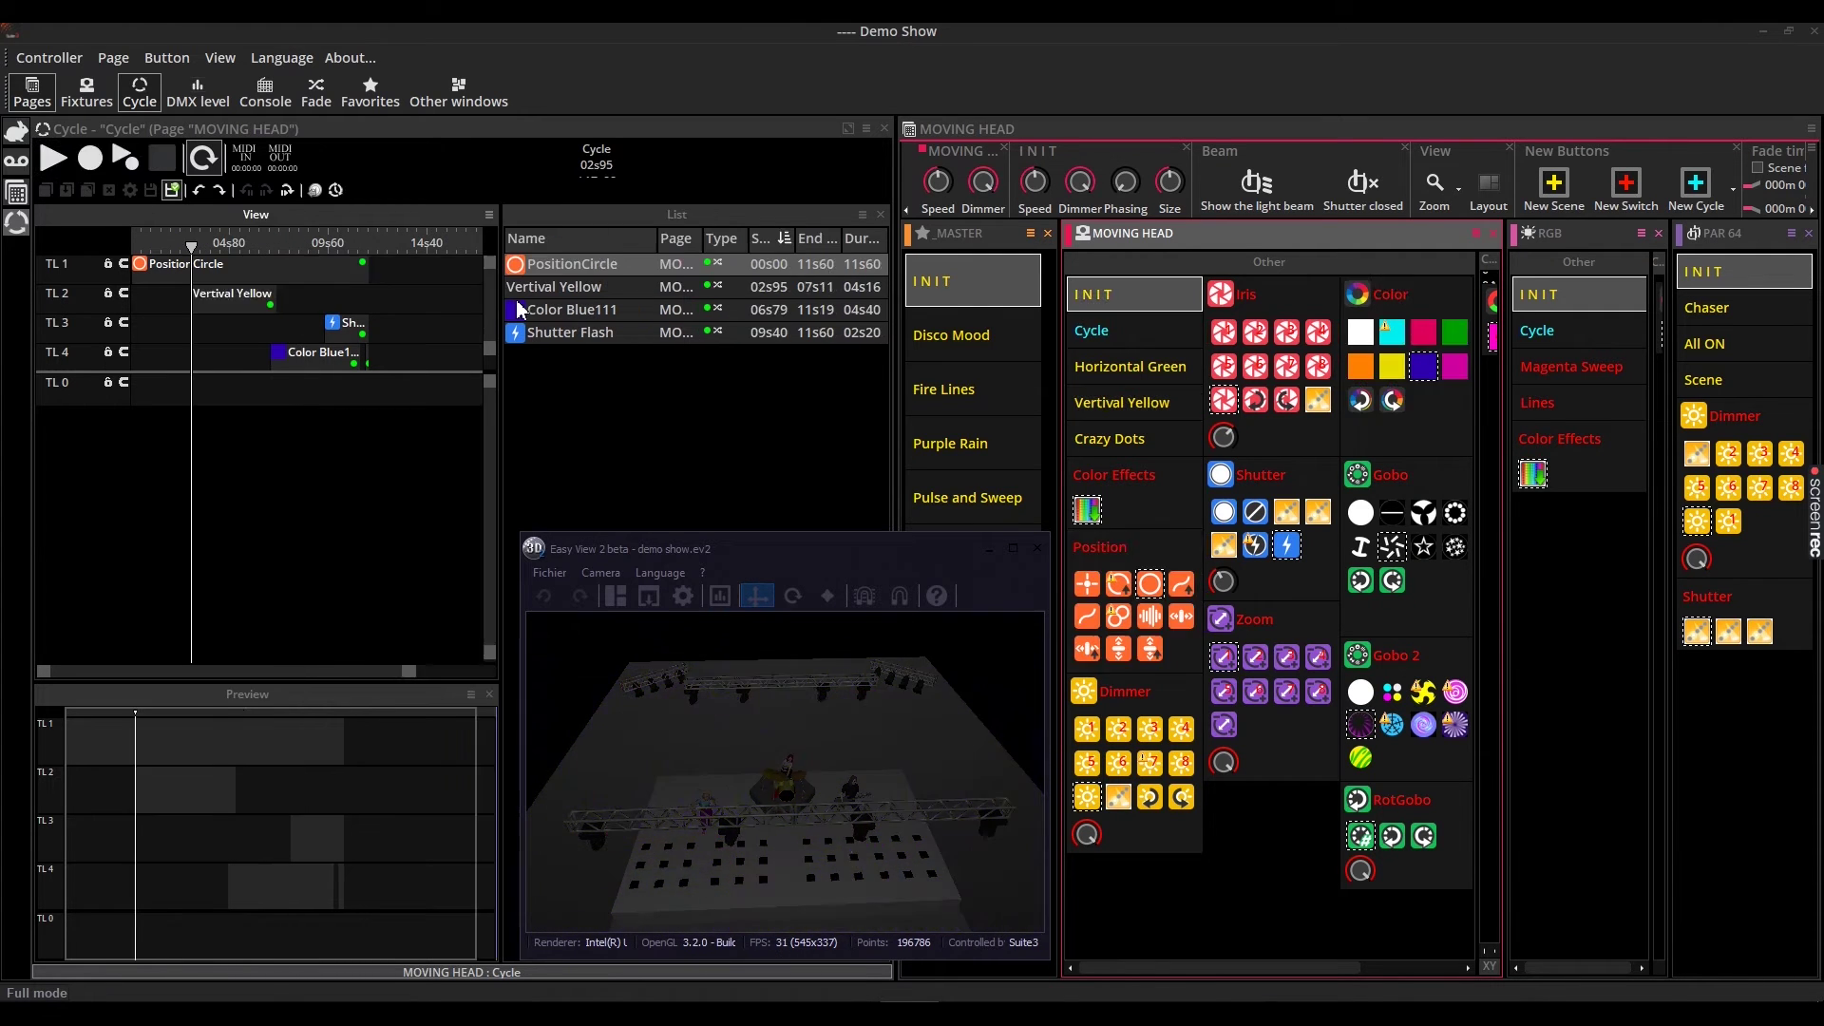
# Review the action type, time and fade options in the cycle settings of Vertival Yellow
pyautogui.doubleClick(573, 286)
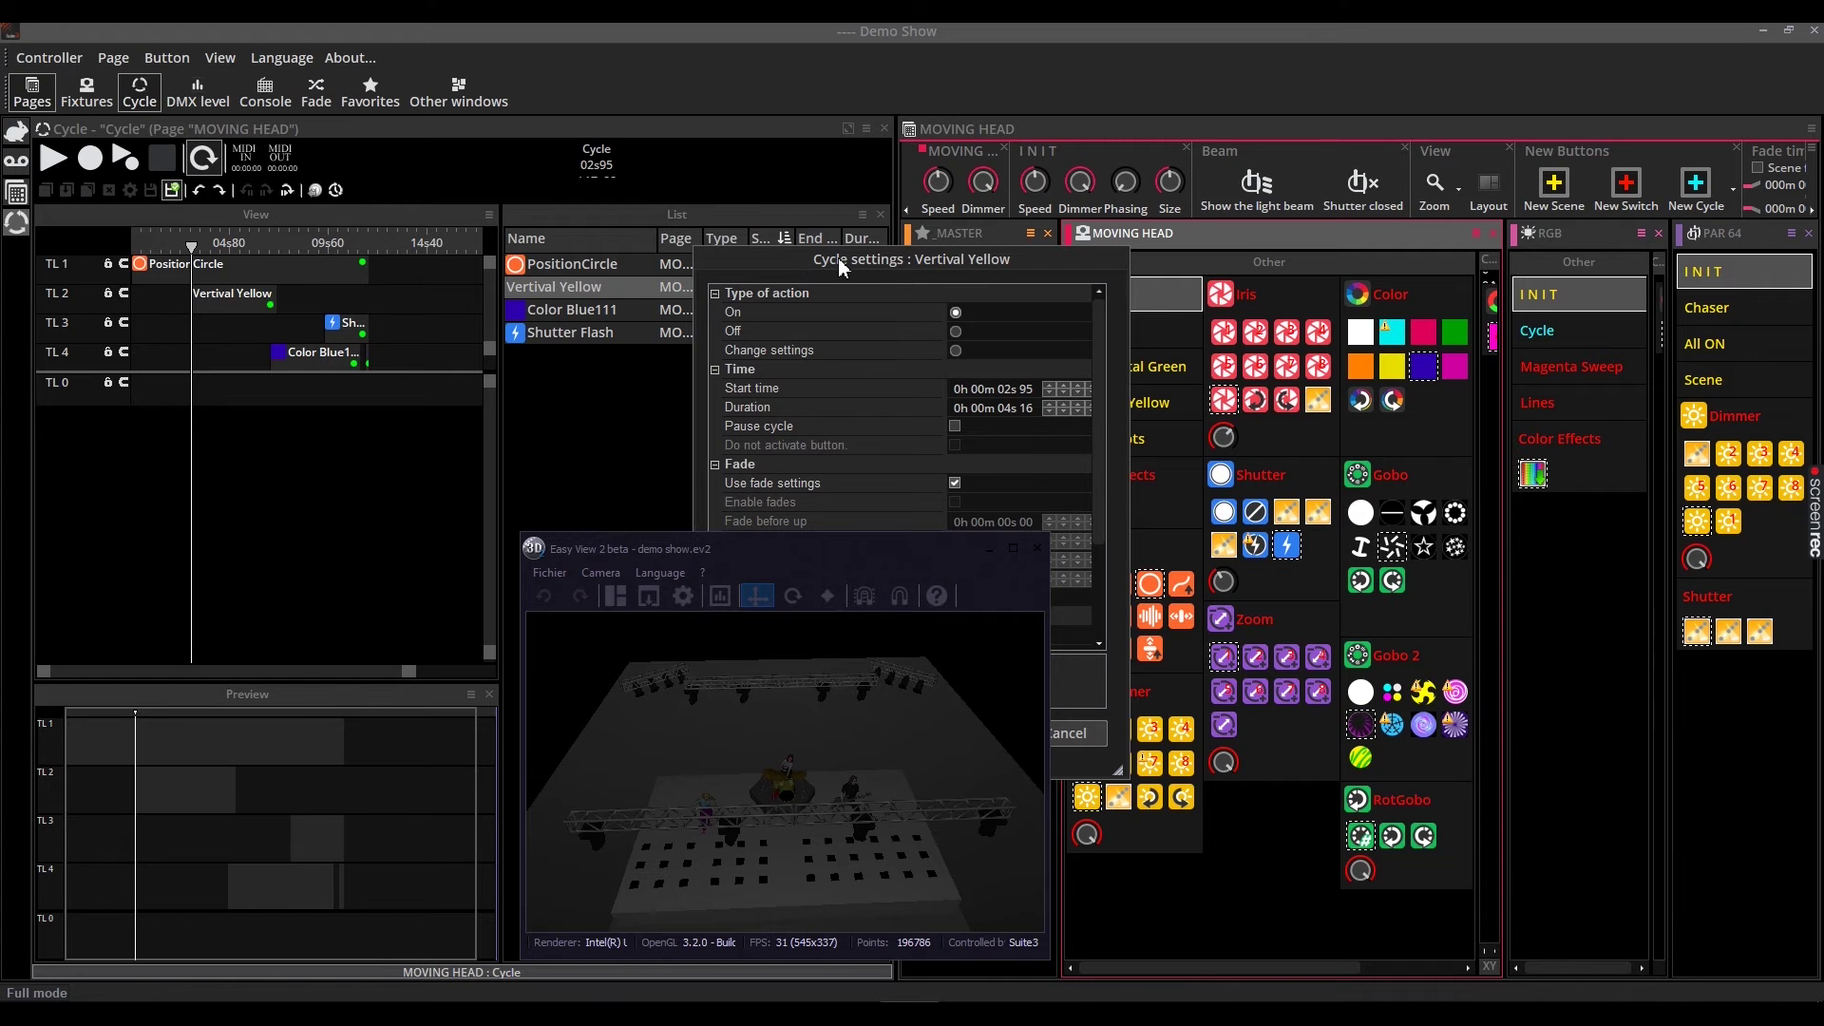
pyautogui.moveTo(841, 271); pyautogui.dragTo(1264, 204)
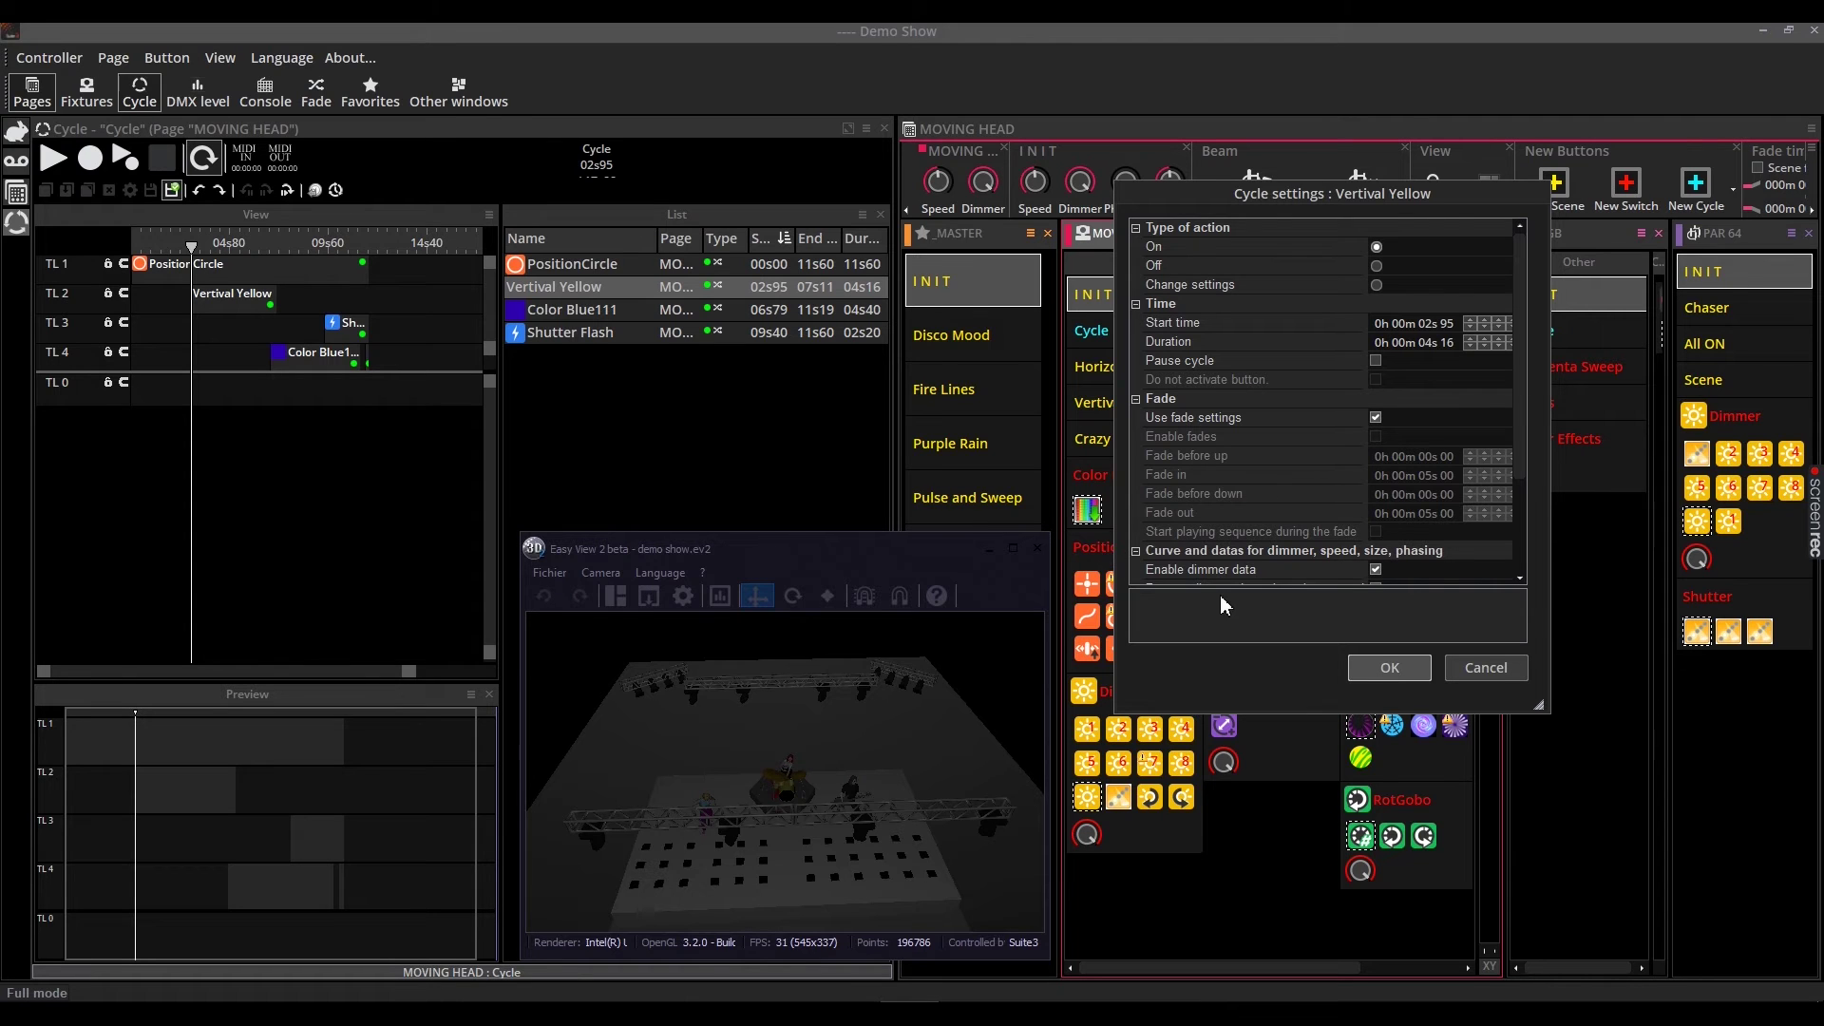
pyautogui.click(1389, 669)
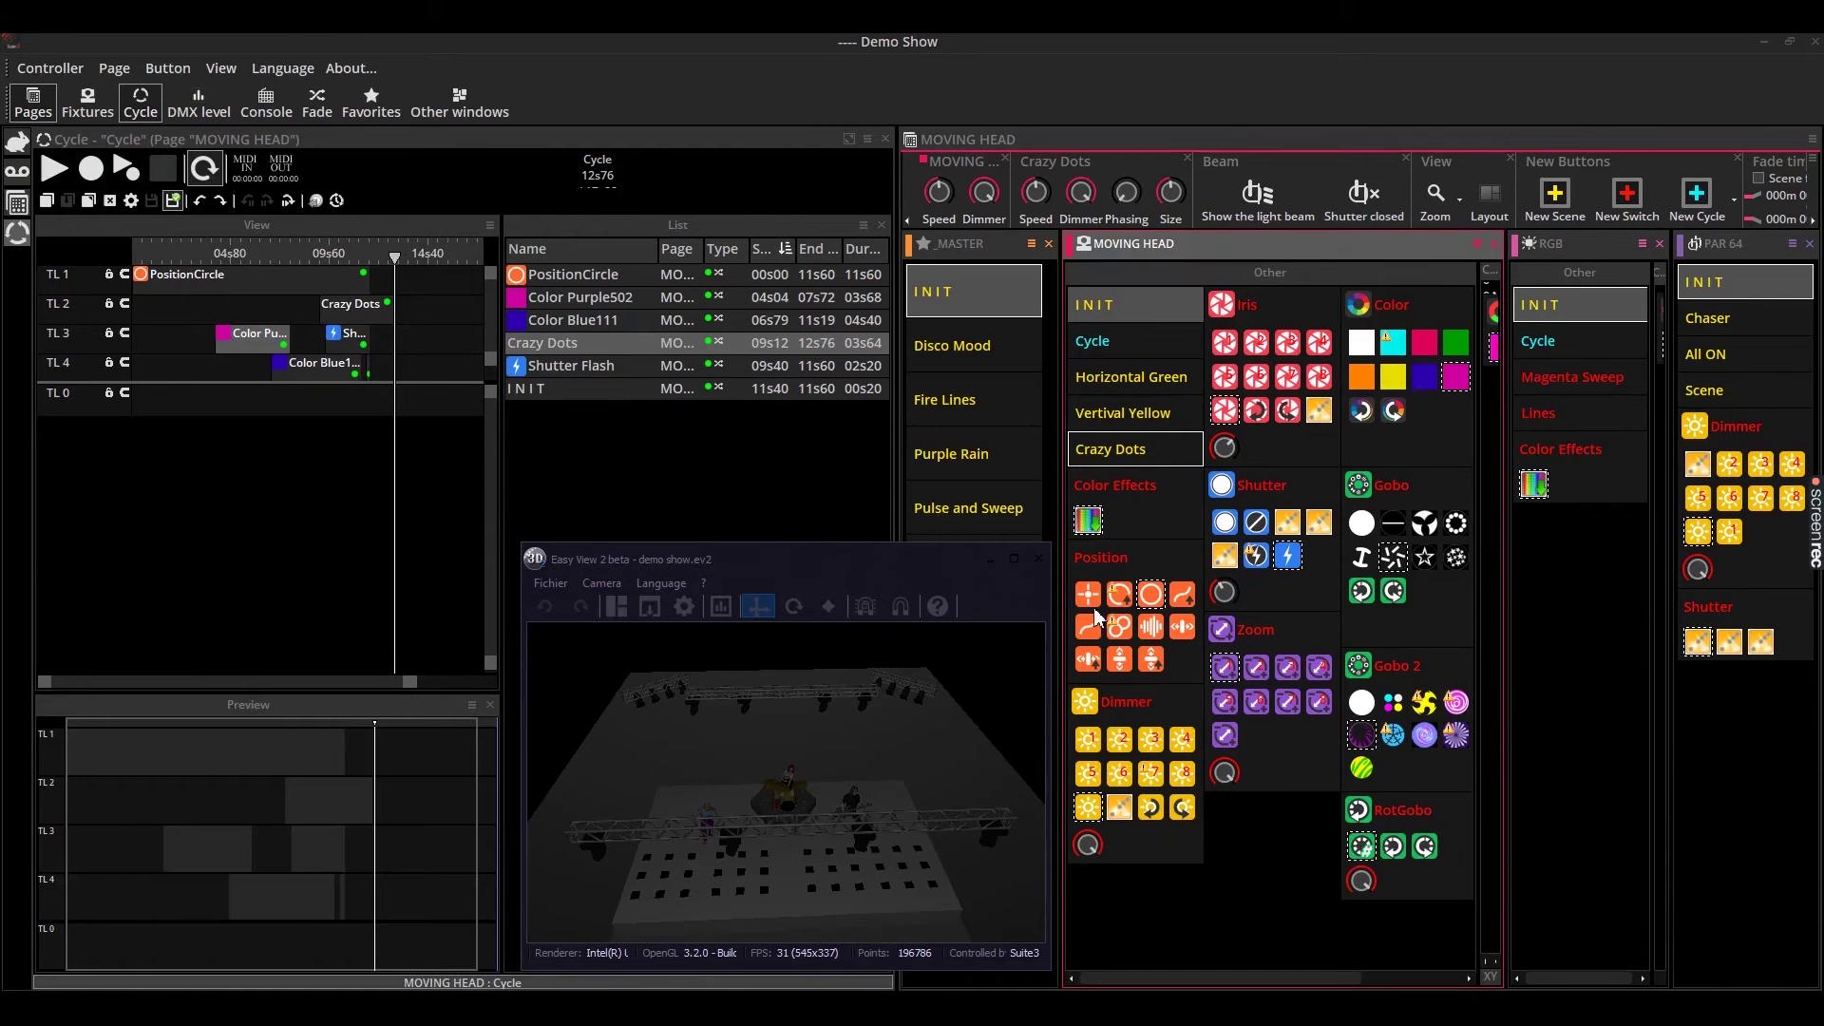
# Play the finished cycle from the MOVING HEAD page and move the 3D view clear of the page buttons
pyautogui.click(1112, 348)
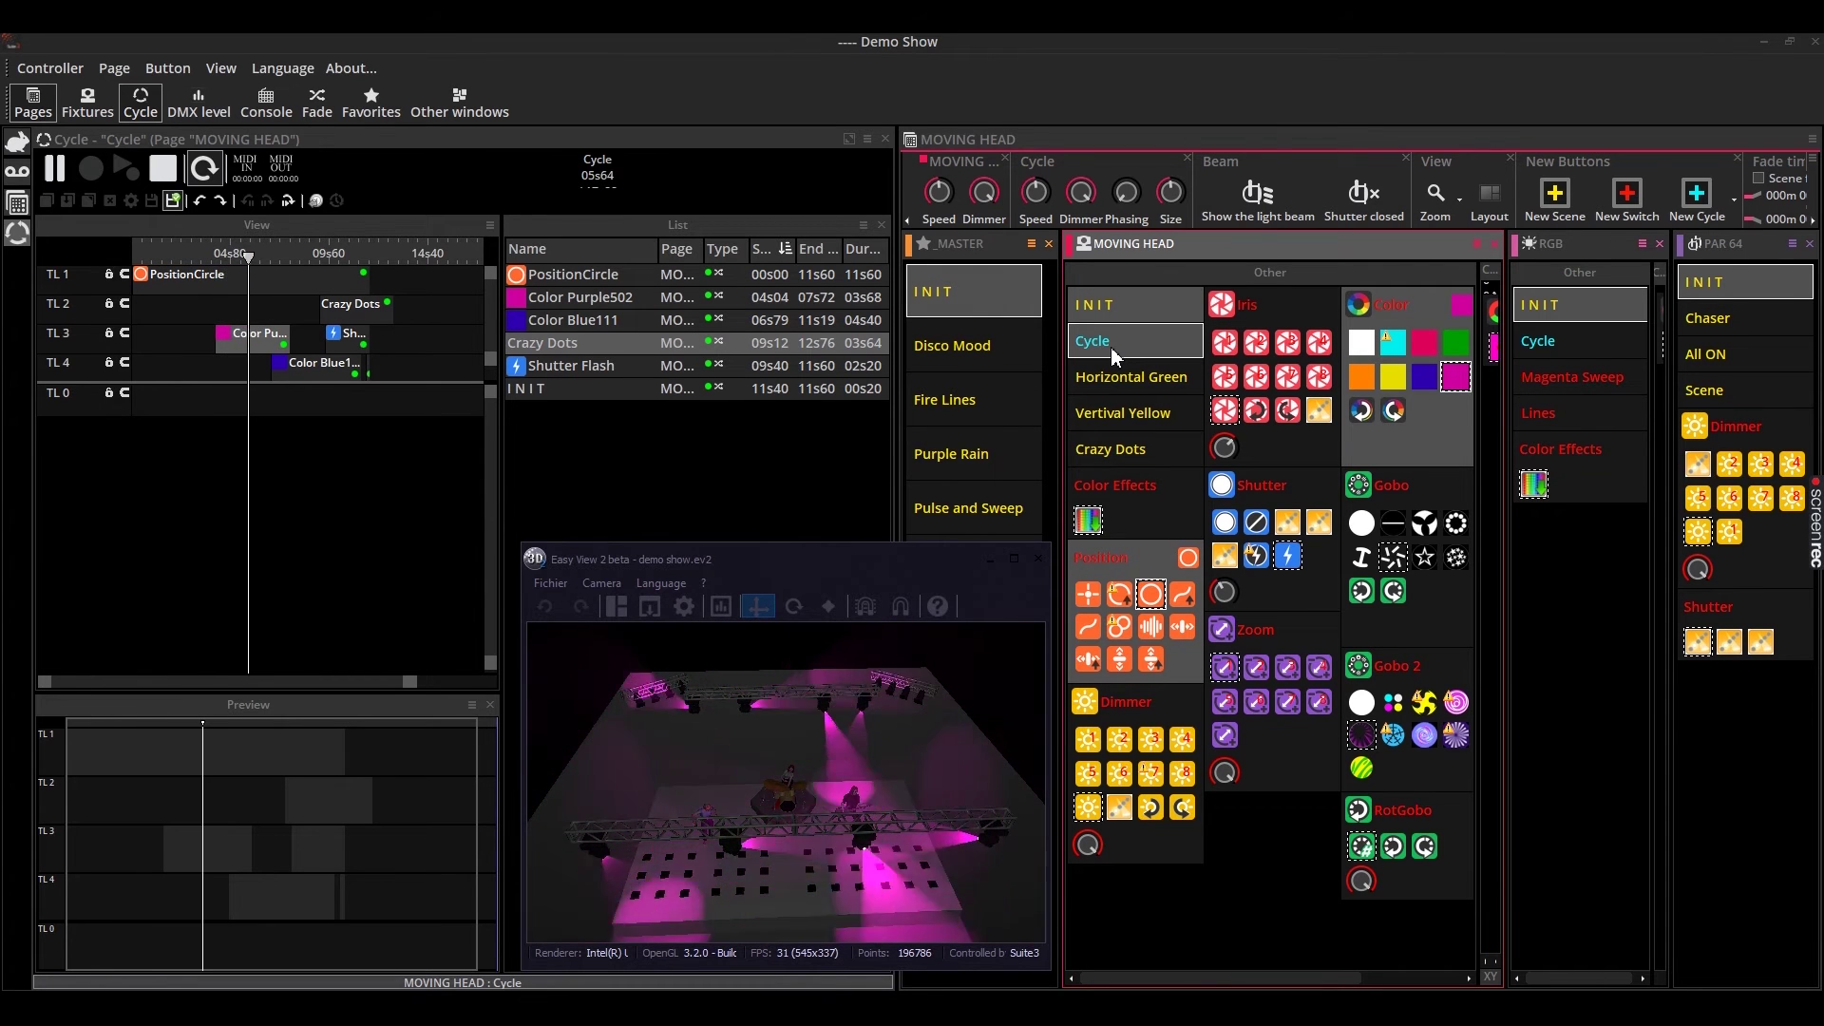
pyautogui.moveTo(1110, 346); pyautogui.dragTo(976, 662)
# Create a new cycle on the _MASTER page and record Horizontal Green, Magenta Sweep, Chaser, Vertival Yellow, Lines and All ON into it
pyautogui.click(974, 702)
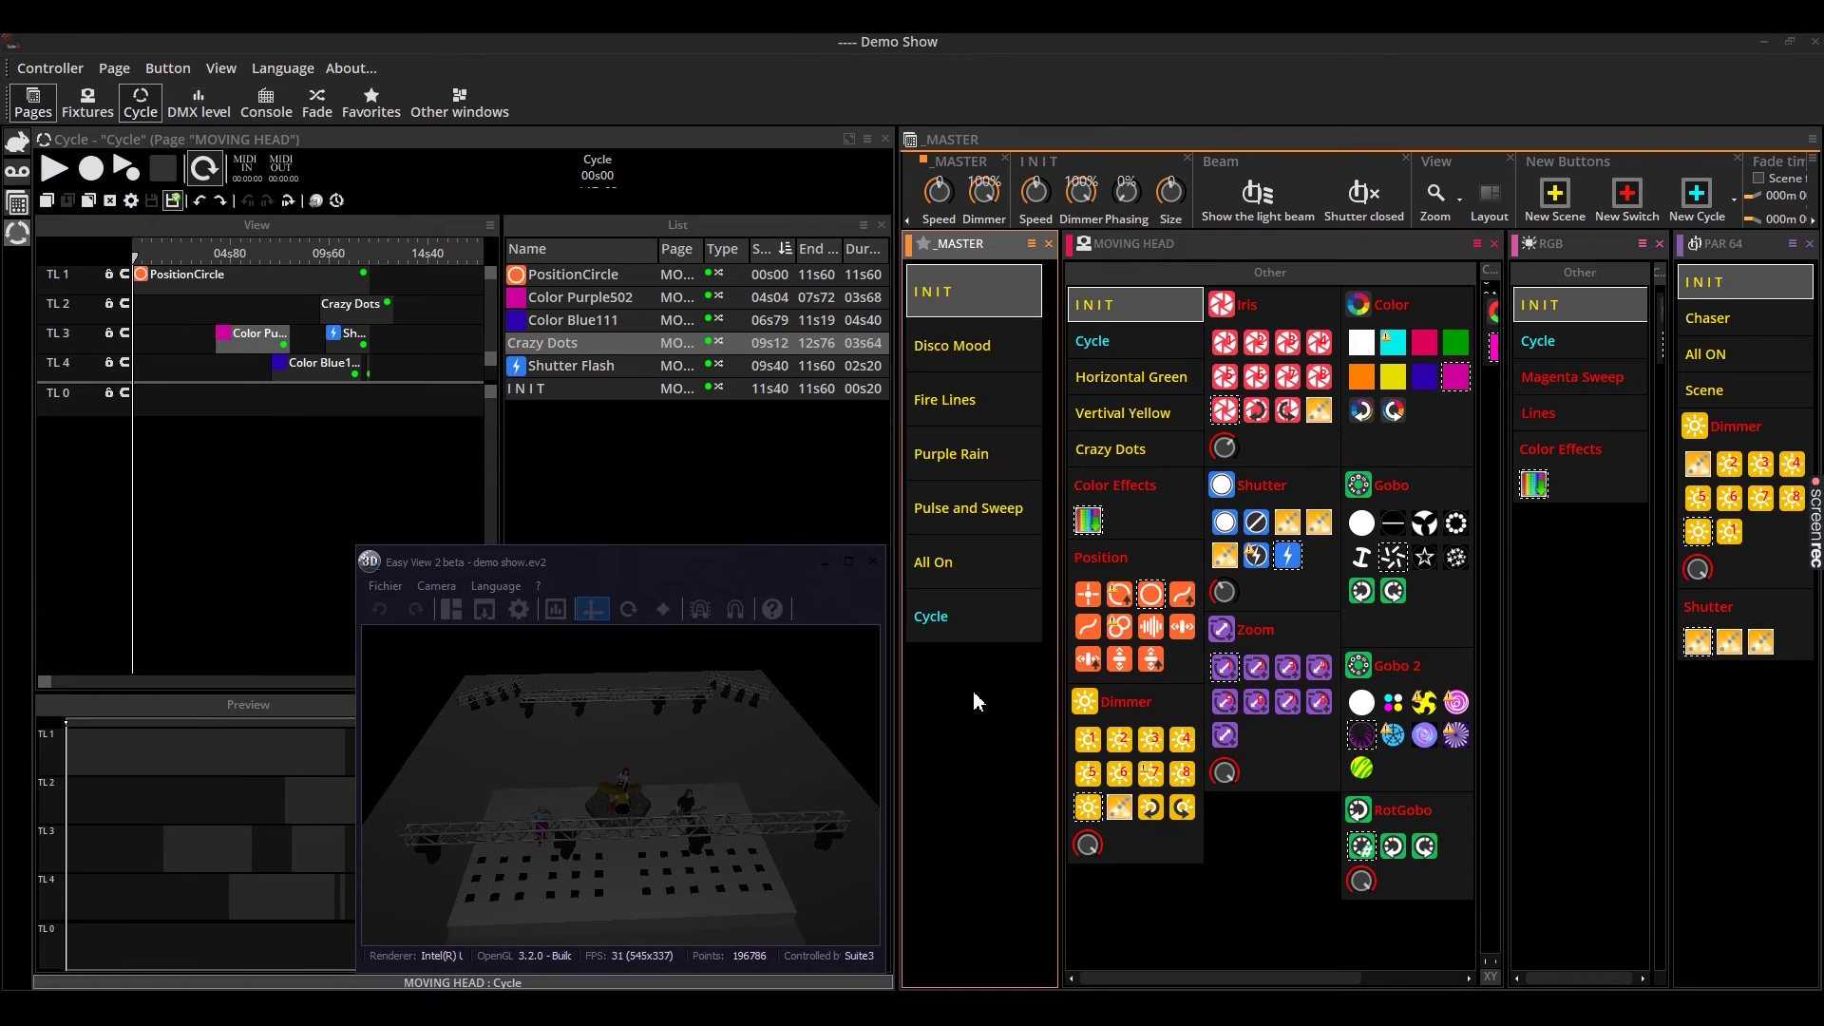
pyautogui.click(1696, 194)
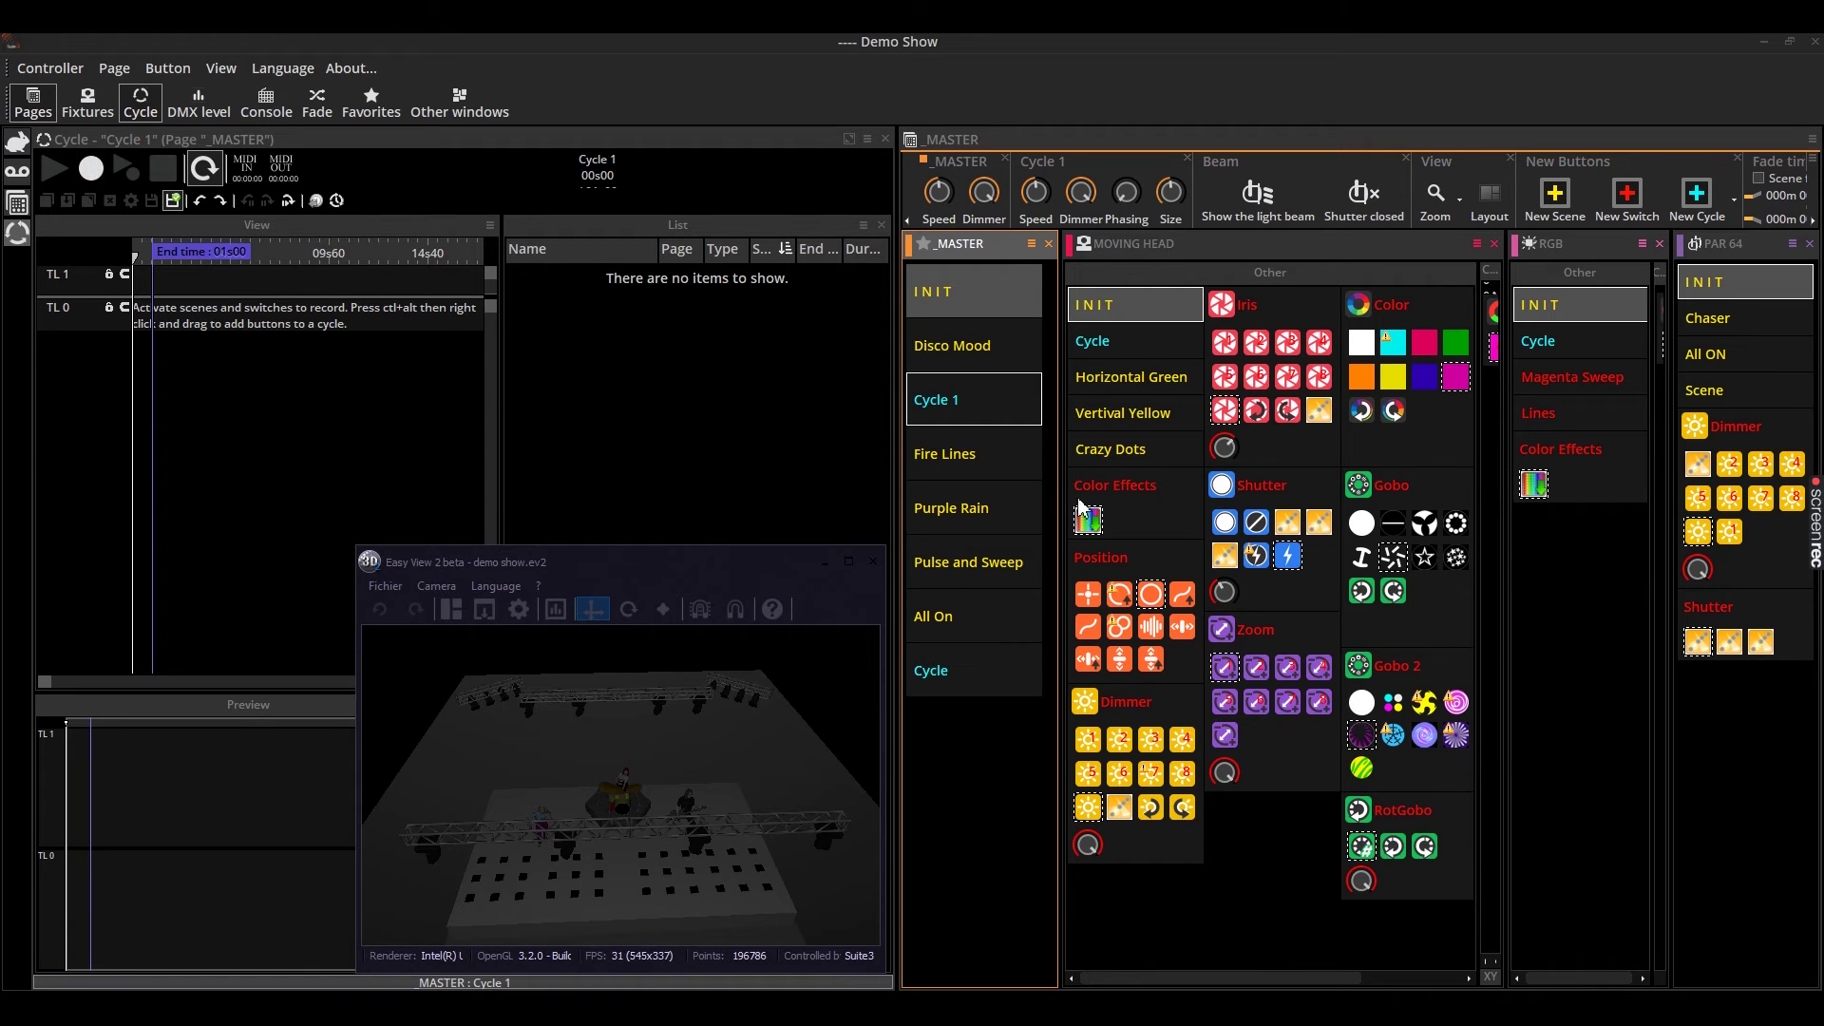
pyautogui.click(1157, 382)
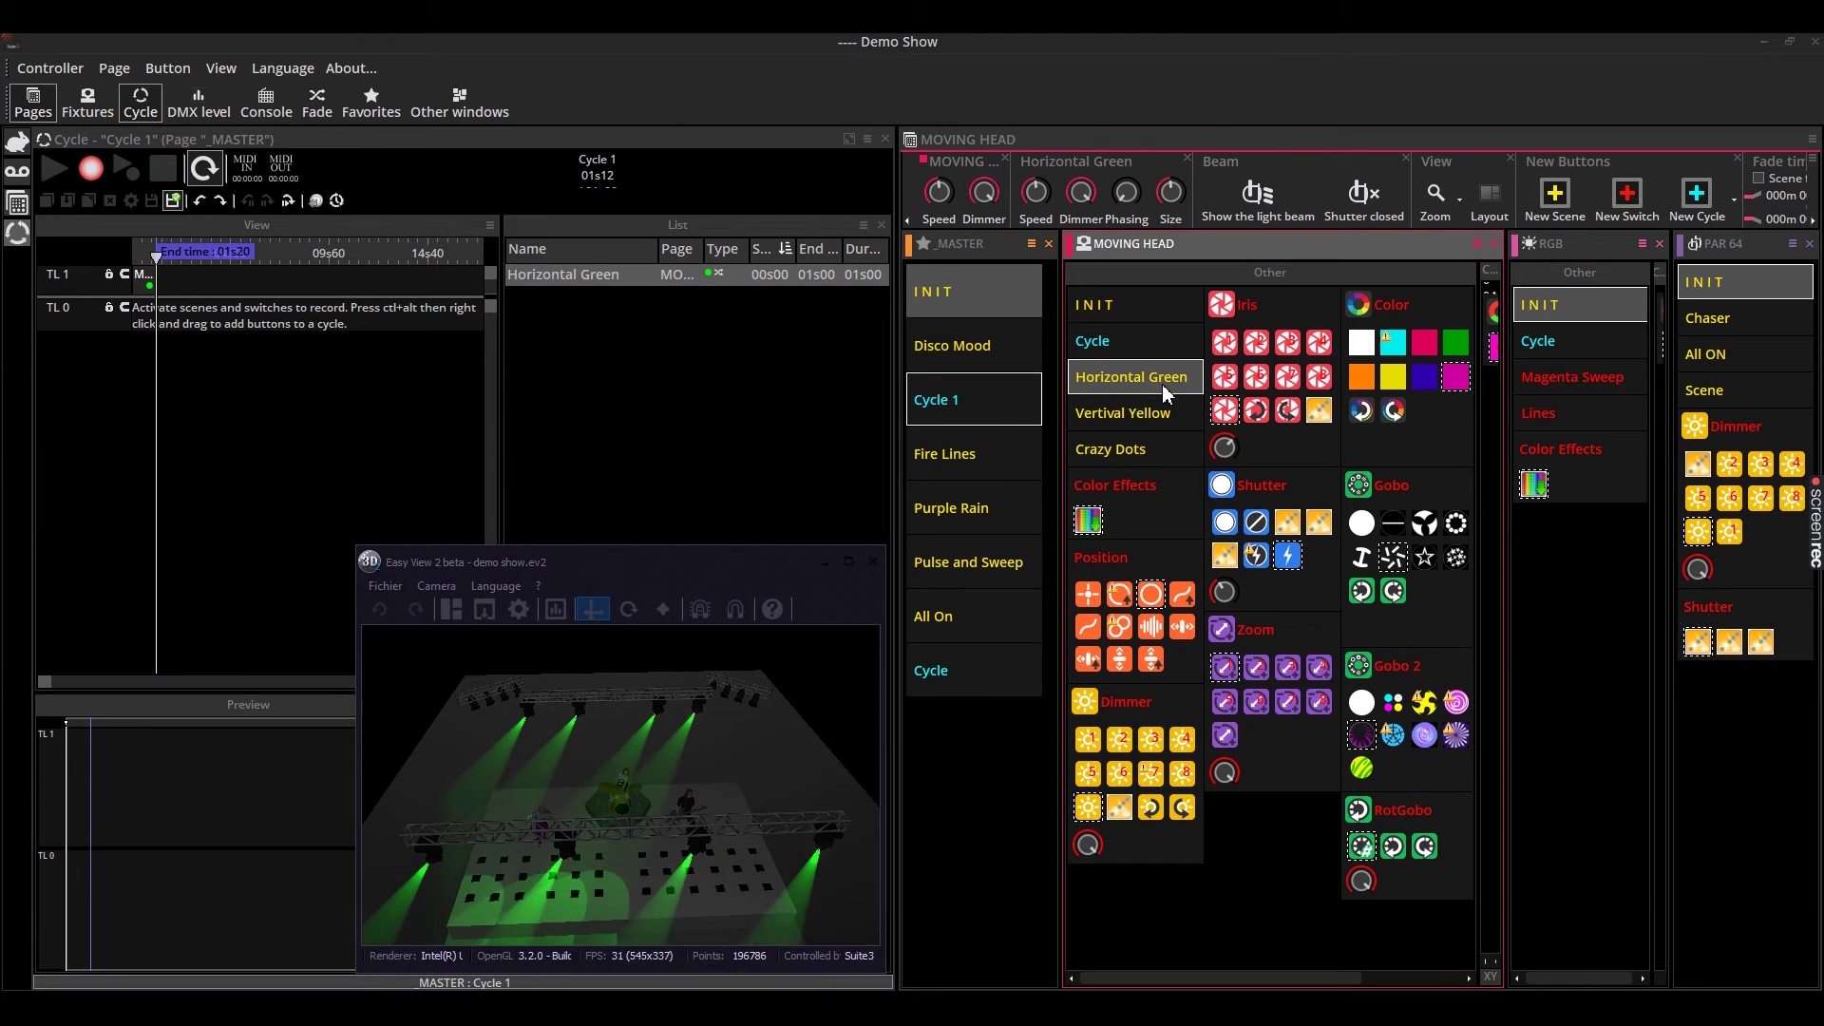
pyautogui.click(1548, 385)
pyautogui.click(1710, 323)
pyautogui.click(1110, 414)
pyautogui.click(1548, 418)
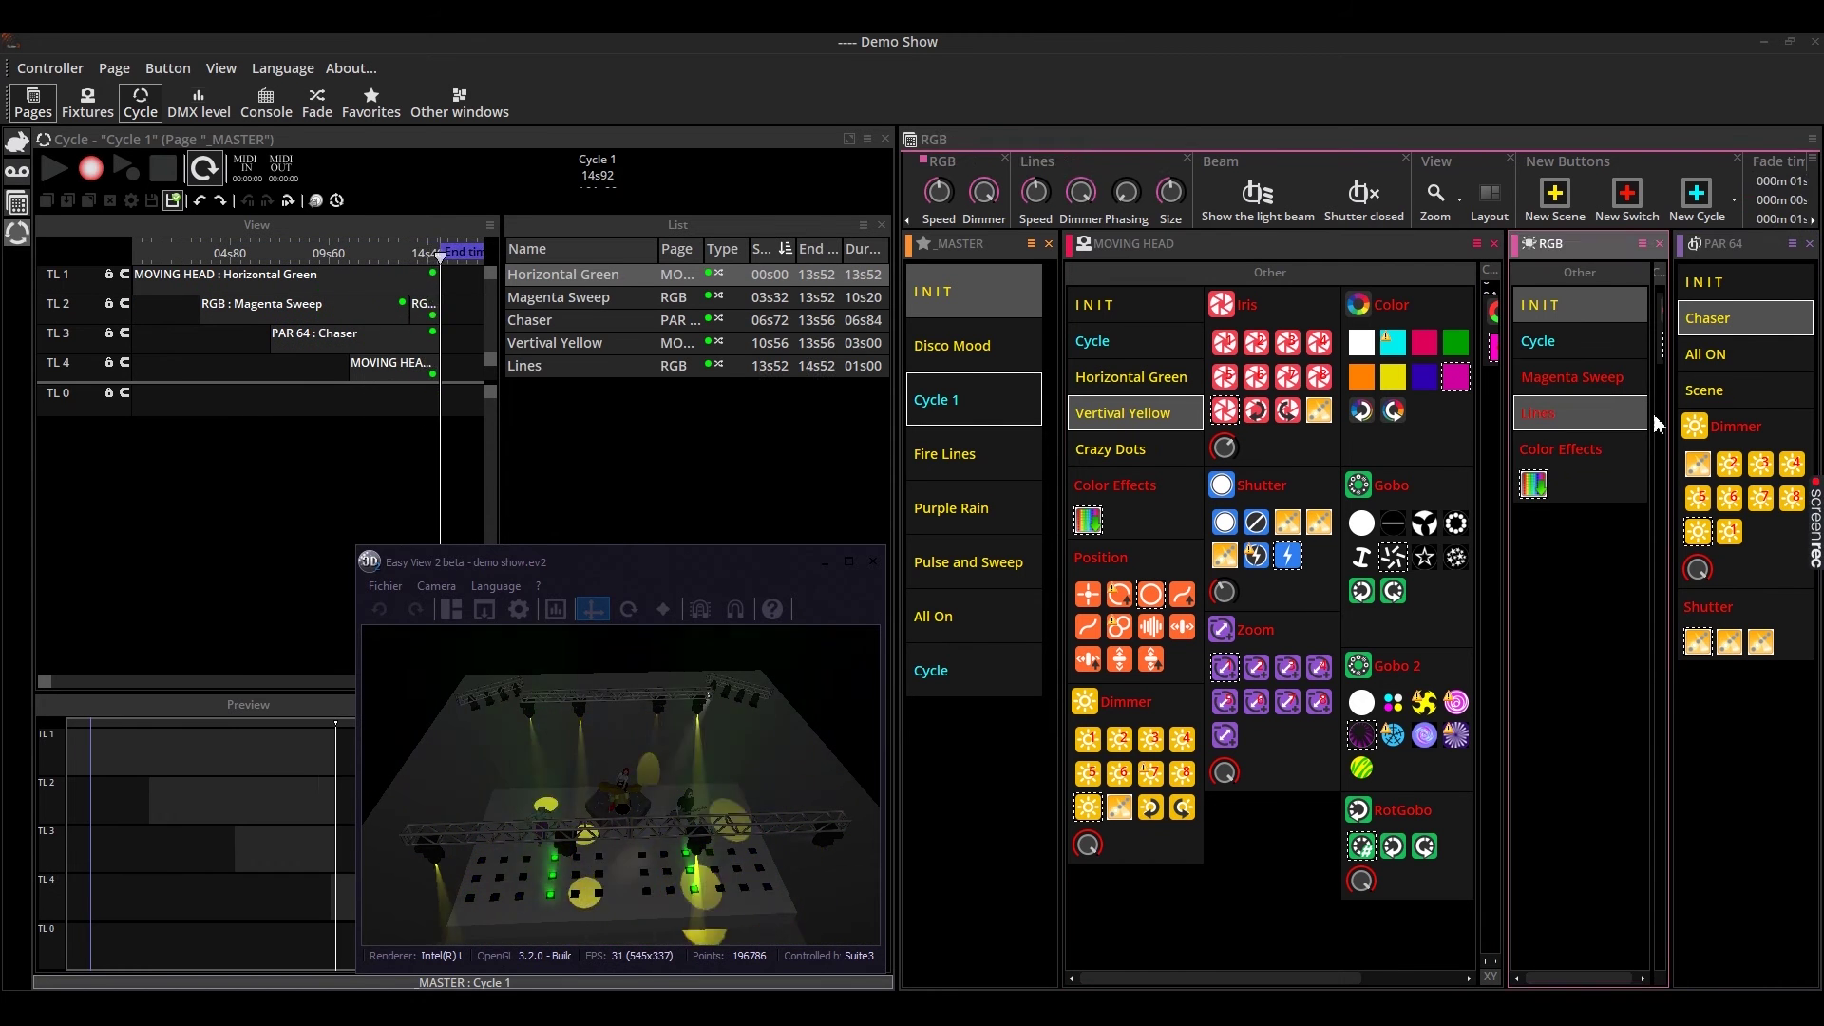
pyautogui.click(1745, 353)
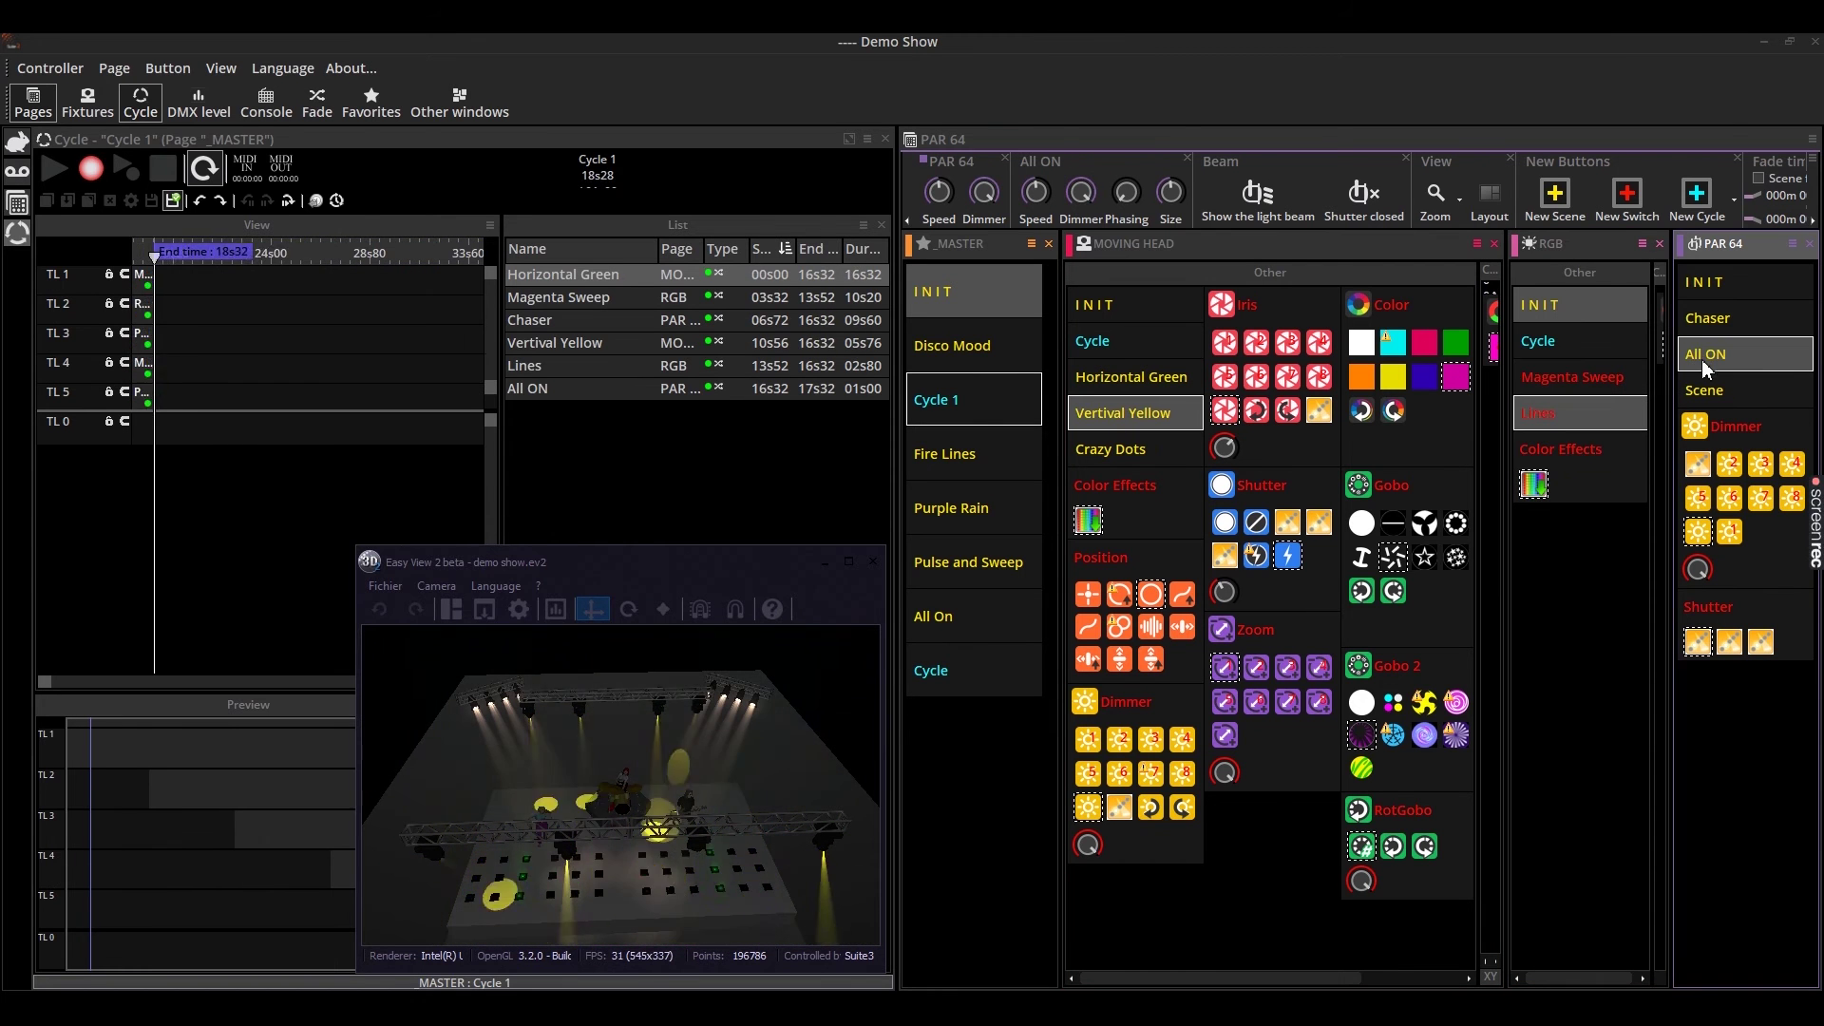
pyautogui.click(160, 167)
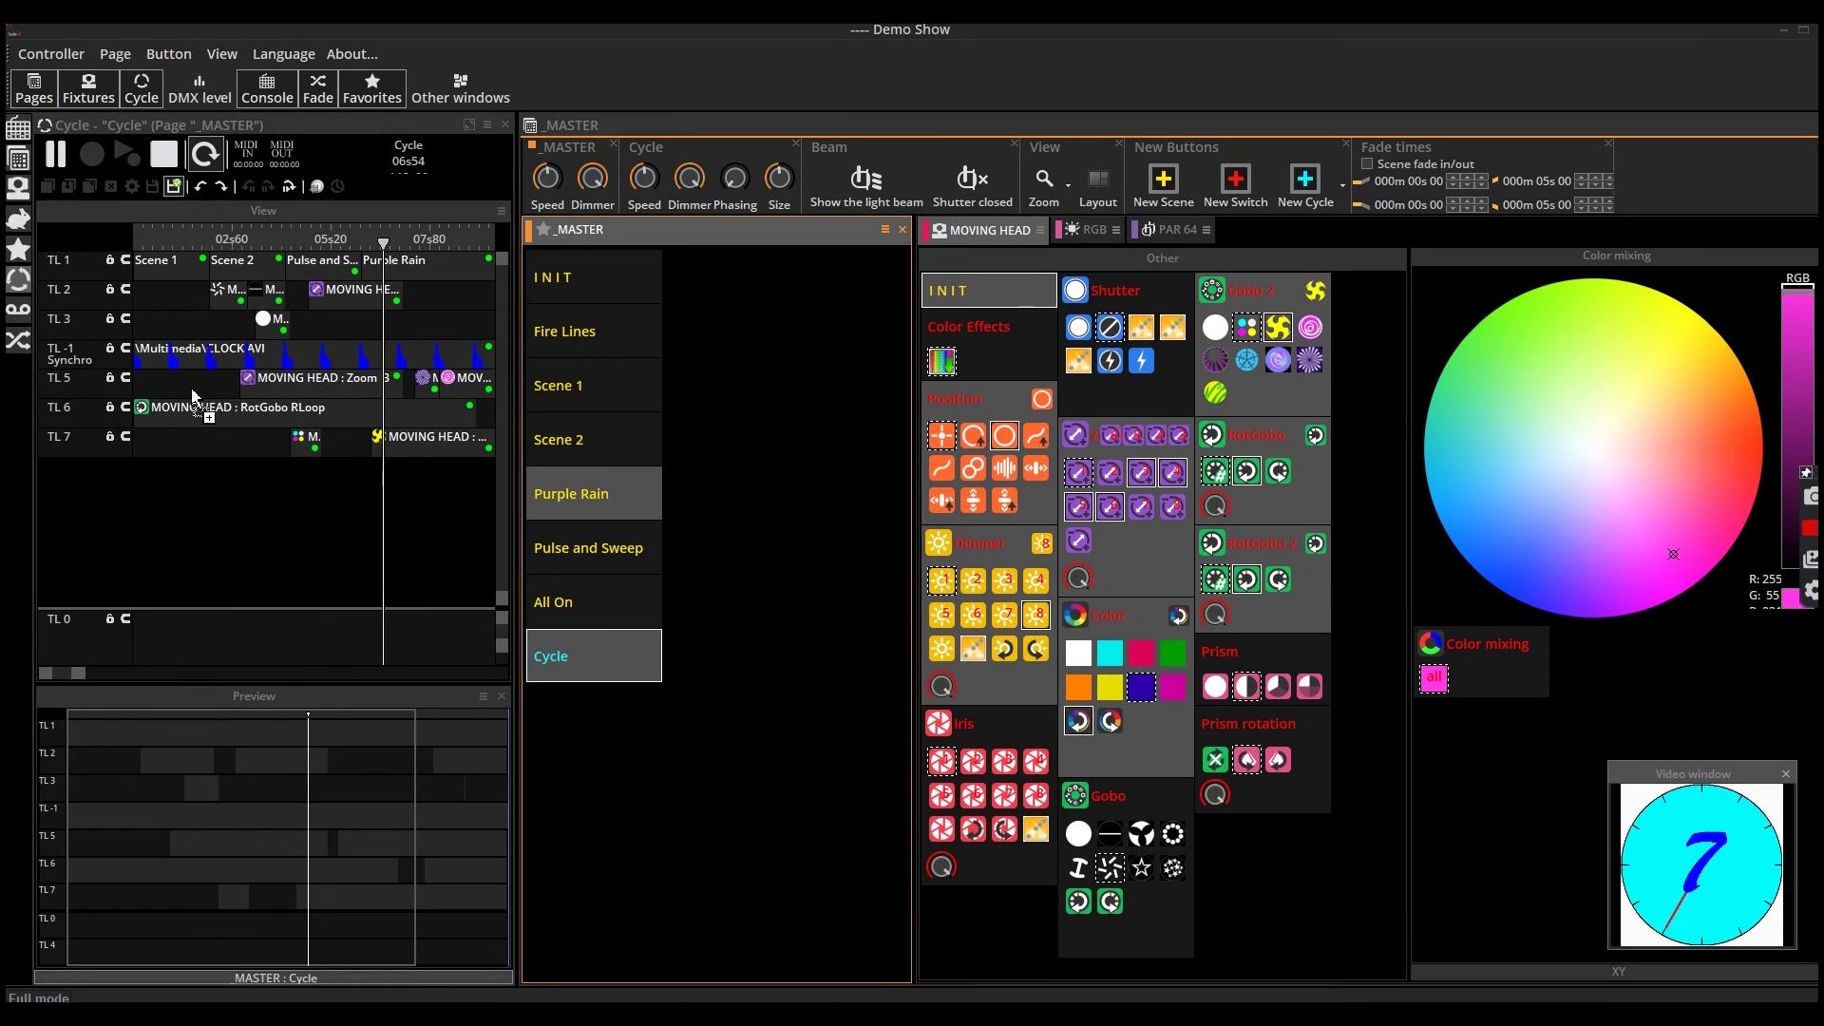
# Add Alex Gaudino - I Love Rock And Roll.mp3 to TL 7 with waveform and beat analysis, and enlarge the cycle window
pyautogui.click(147, 401)
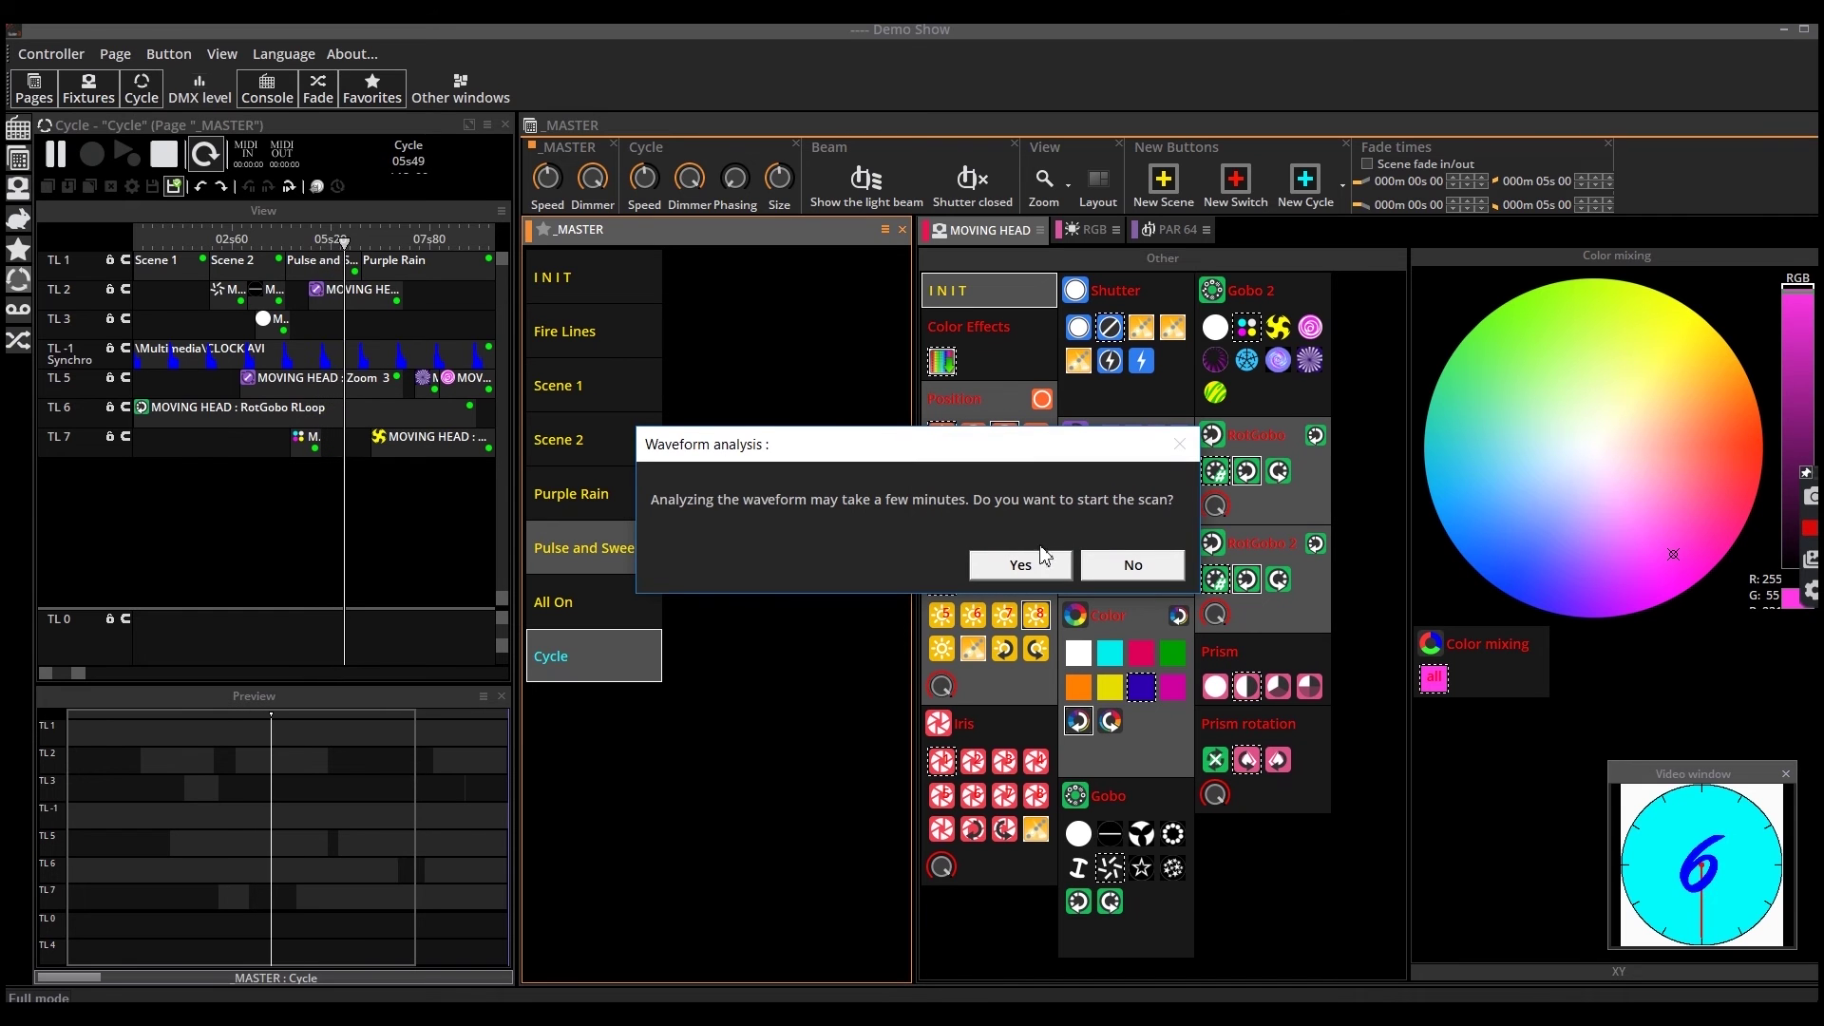
pyautogui.click(1022, 562)
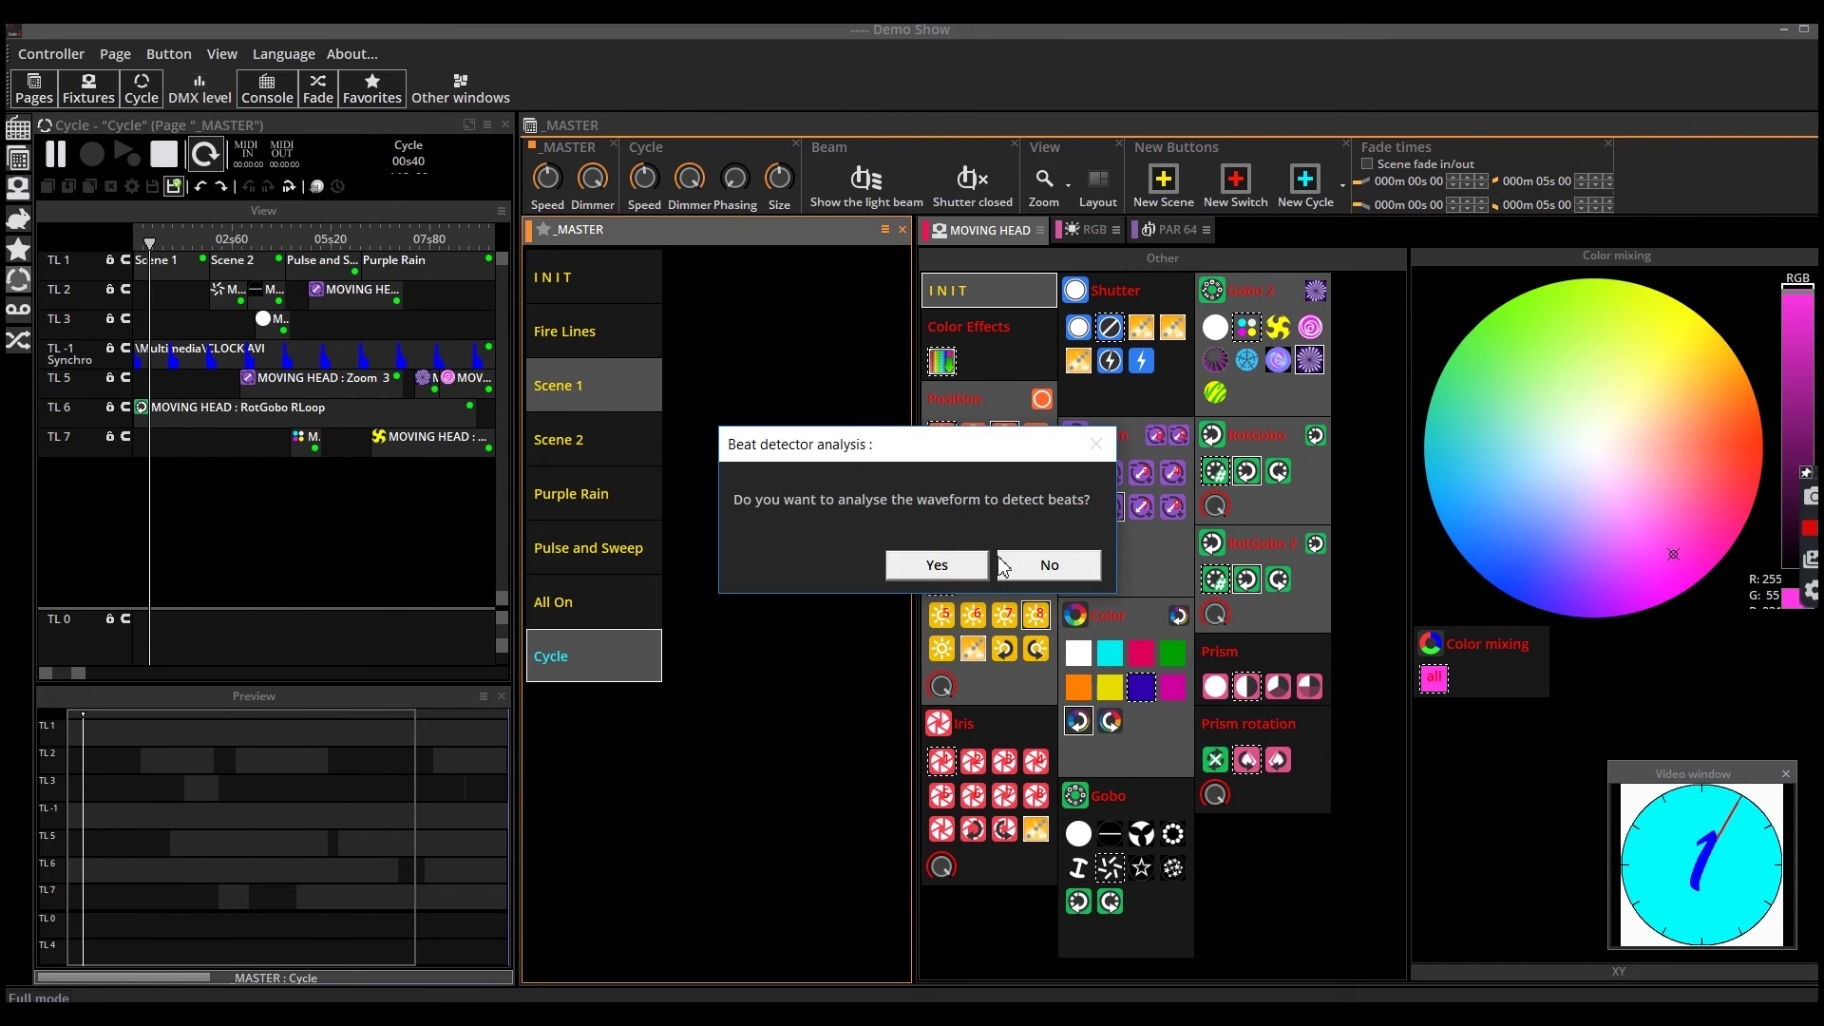
pyautogui.click(937, 564)
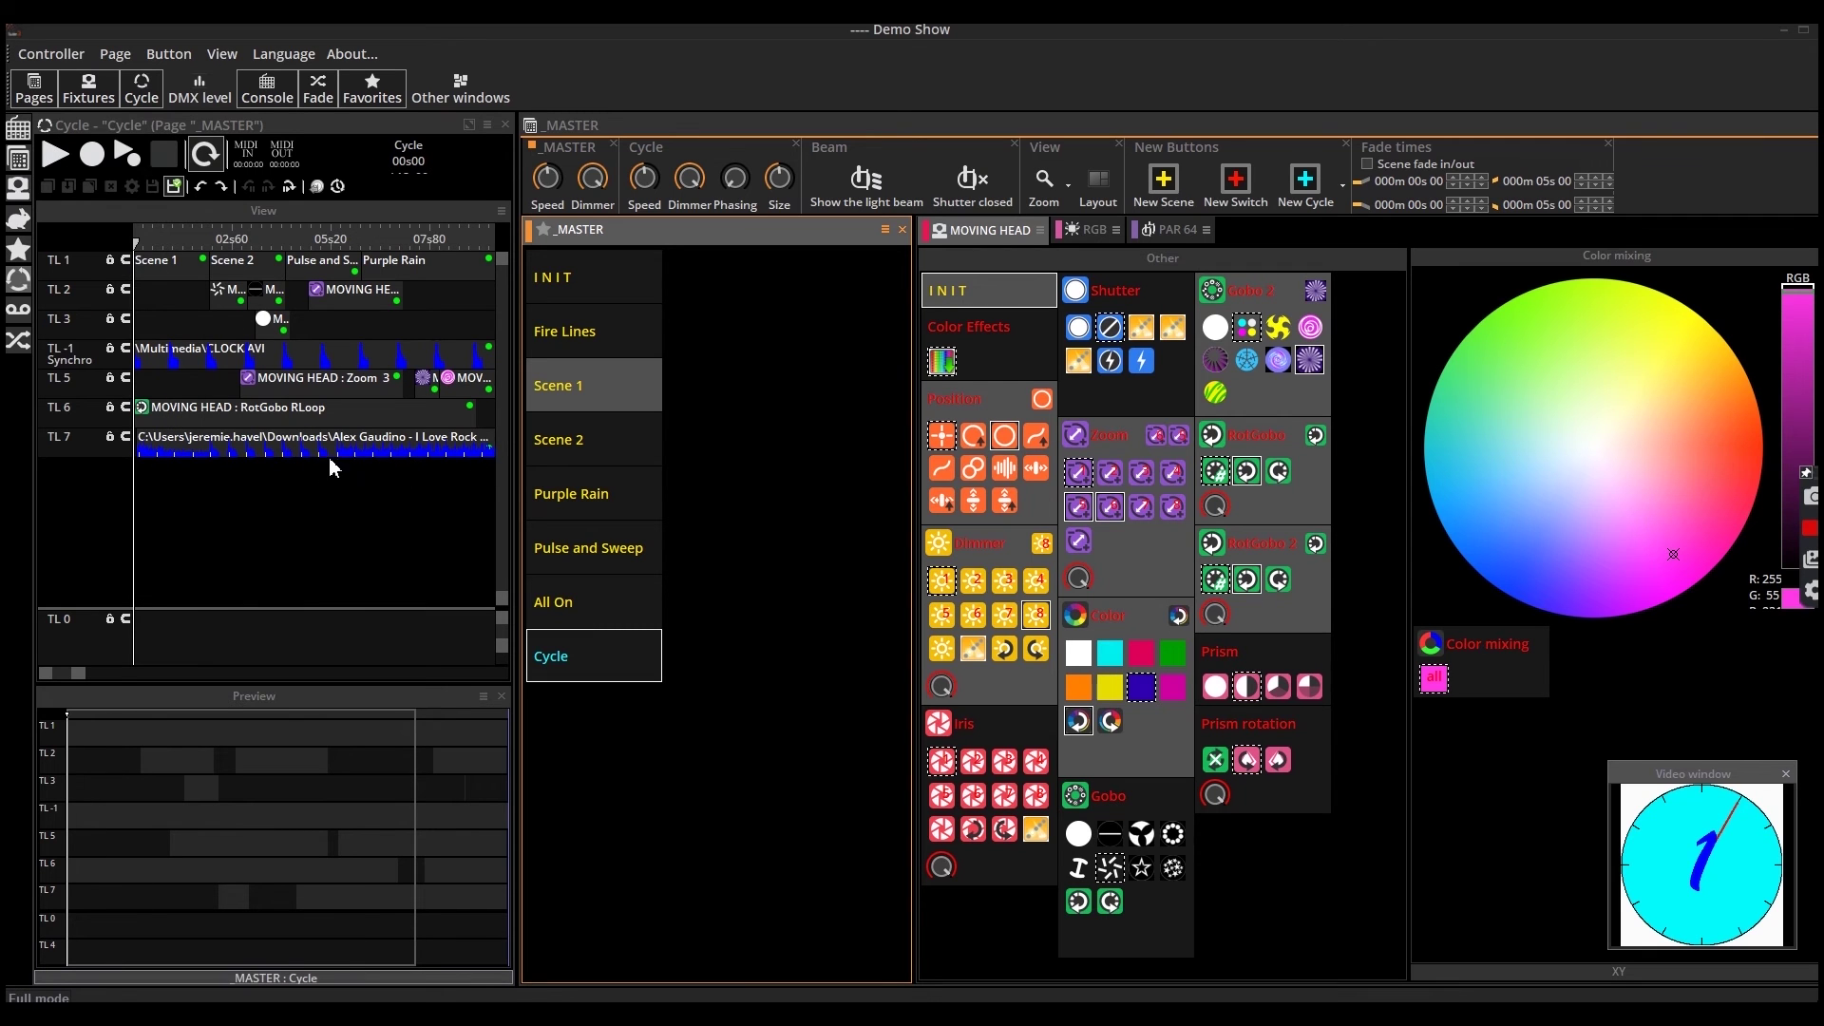
pyautogui.click(468, 124)
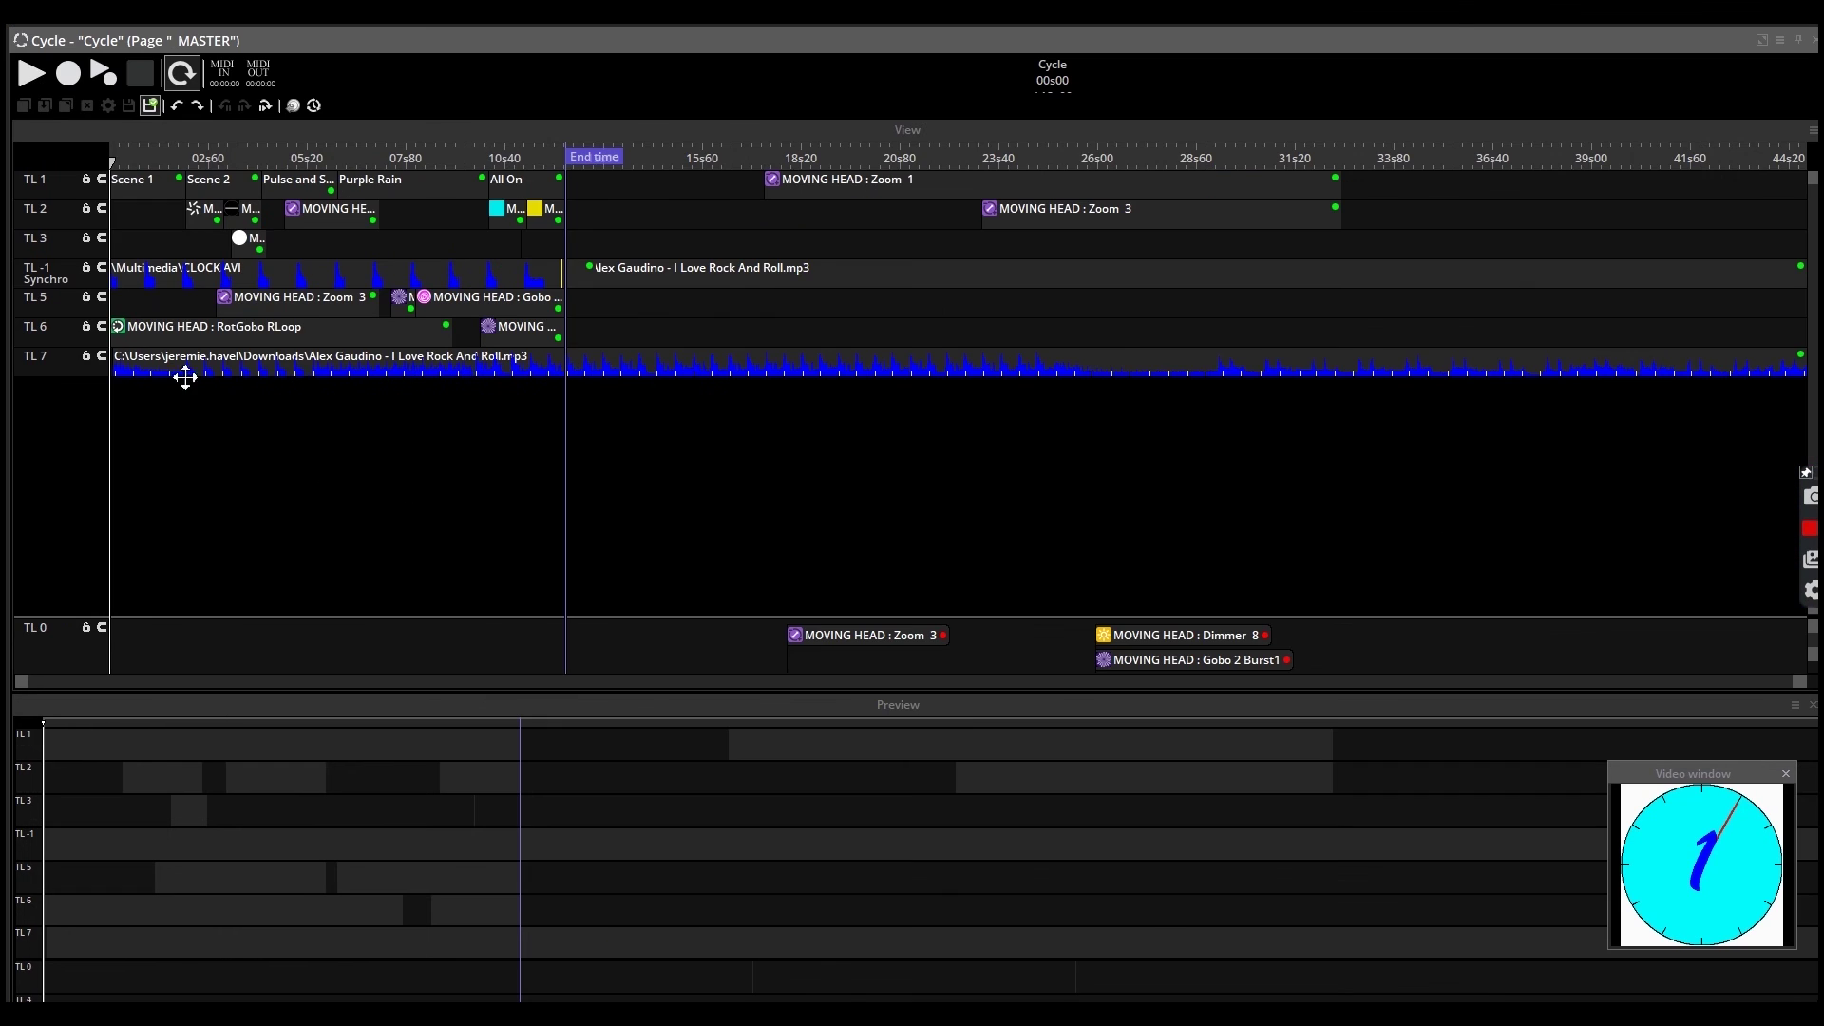